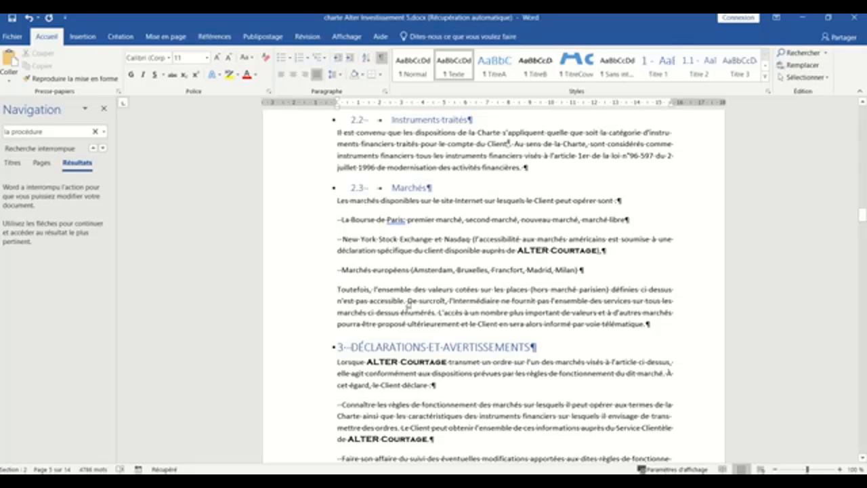
Step: Look through the charter from its cover page and table of contents to sections 2.3 and 3
scroll(508, 287, up, 20)
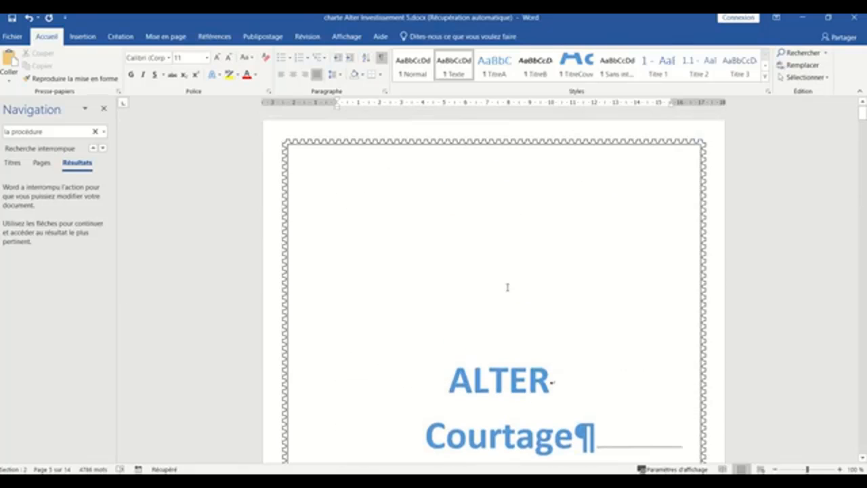
scroll(393, 347, down, 3)
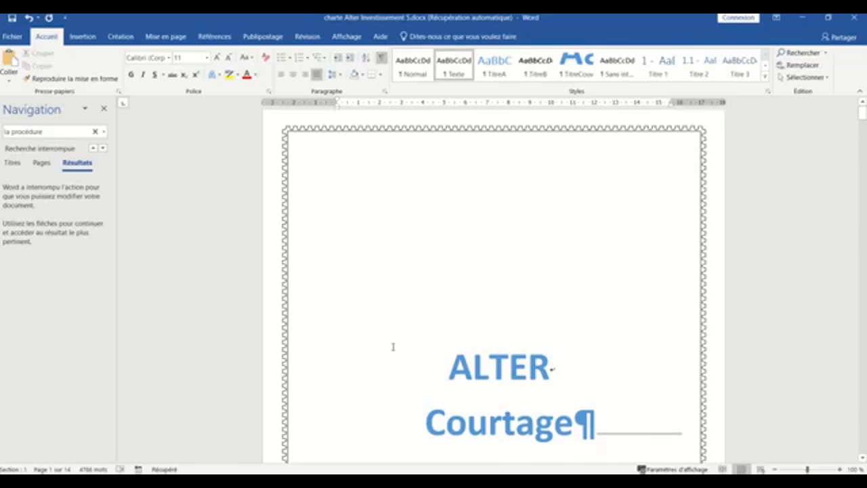
scroll(393, 347, down, 15)
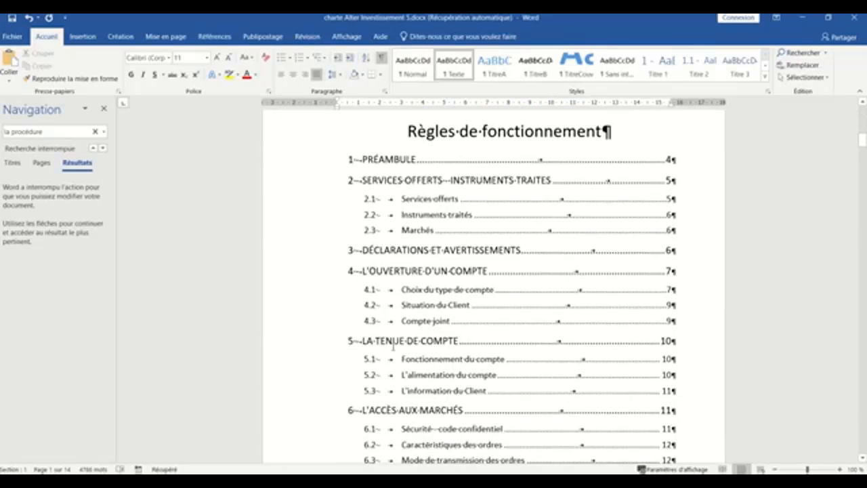
scroll(367, 460, down, 10)
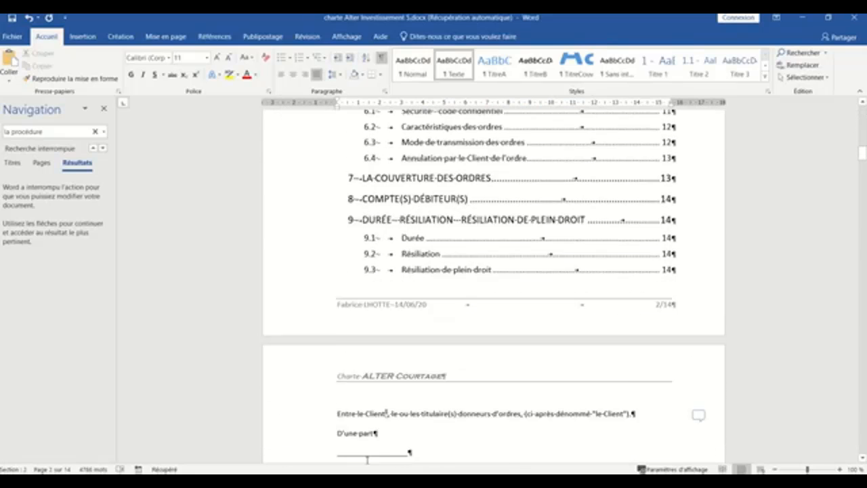
scroll(367, 460, down, 18)
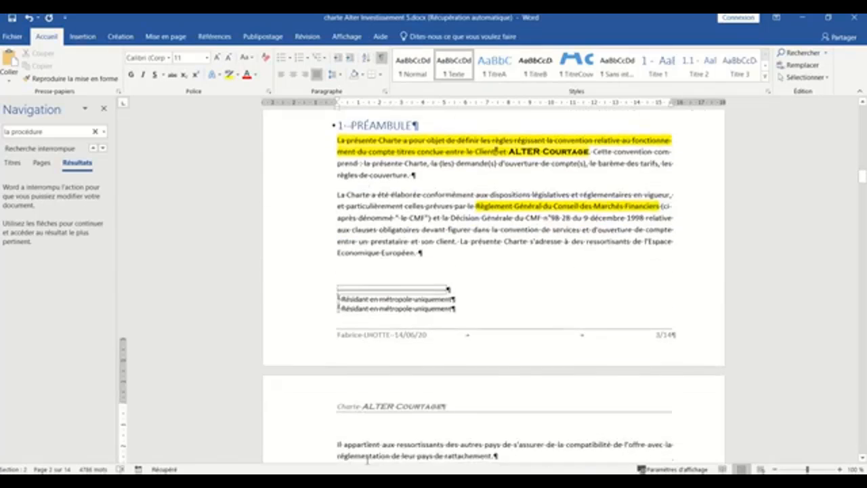
scroll(367, 460, down, 20)
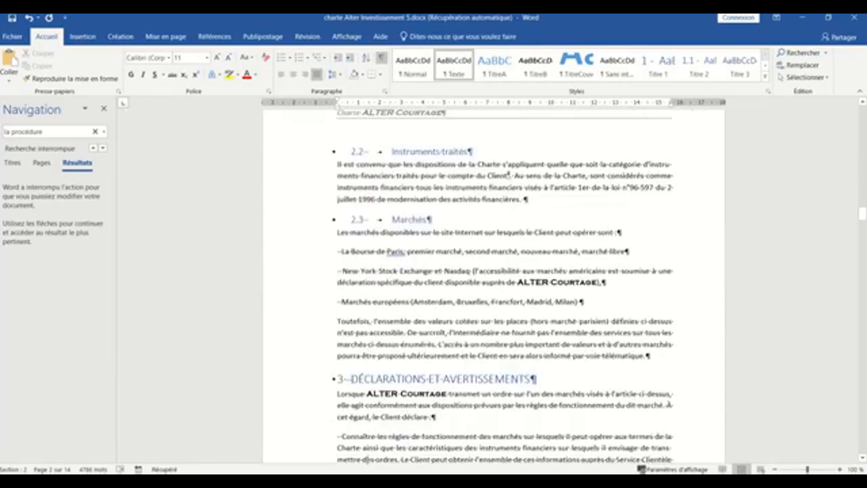
scroll(368, 463, down, 4)
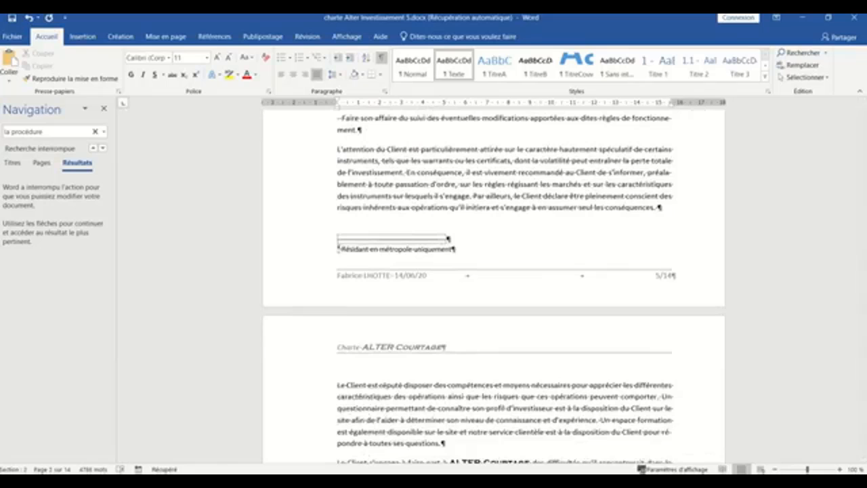
scroll(366, 406, up, 10)
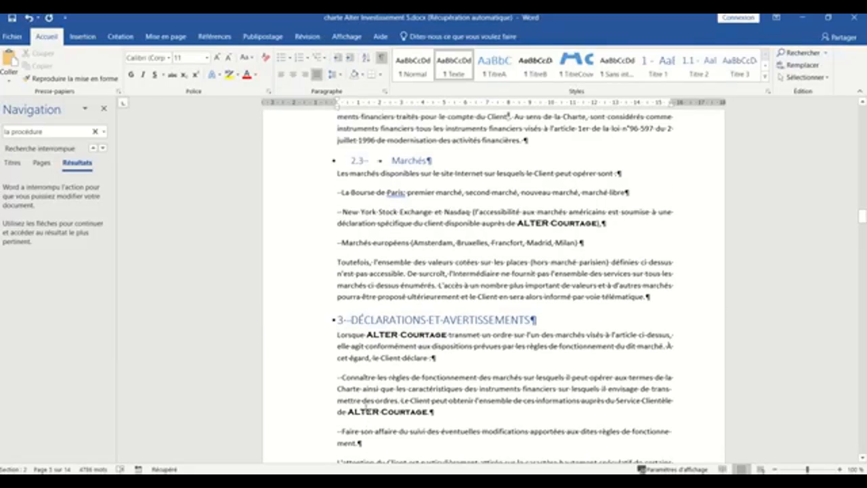
scroll(365, 407, up, 1)
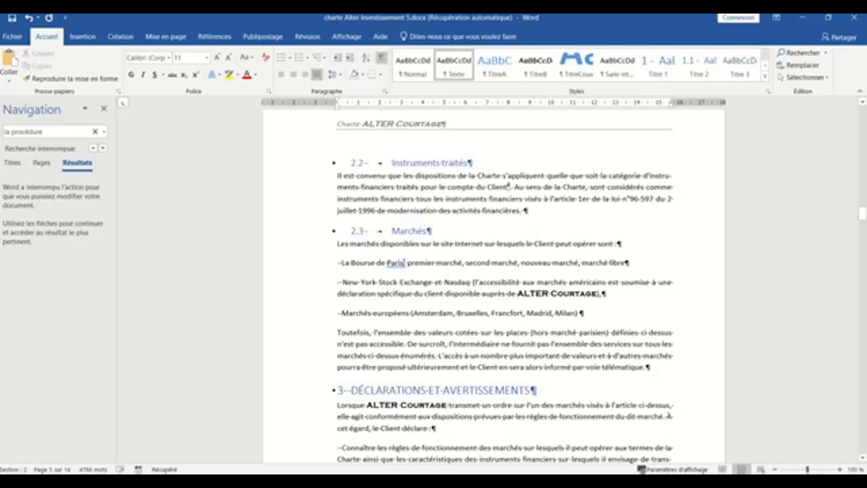
Step: Mark an index entry after "La Bourse de Paris" in section 2.3, with main entry "Bourse" and subentry "de Paris"
click(404, 262)
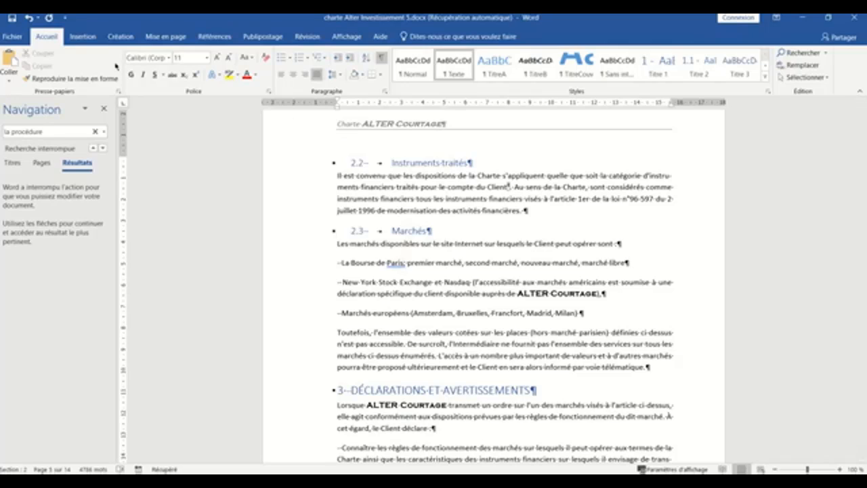
click(203, 37)
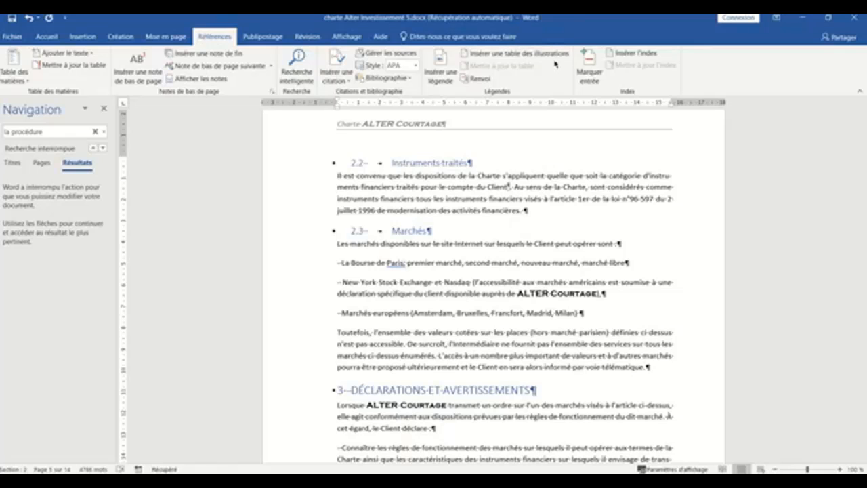
click(595, 68)
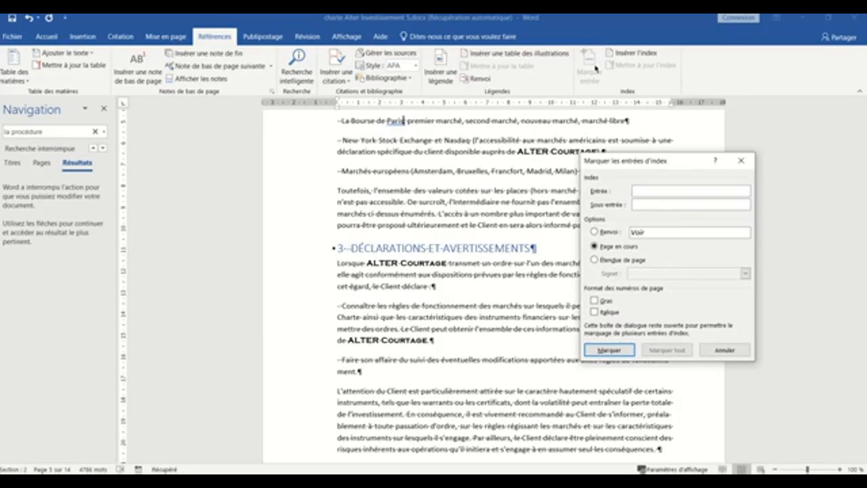
text(Bourse)
click(652, 206)
text(de Paris)
click(621, 355)
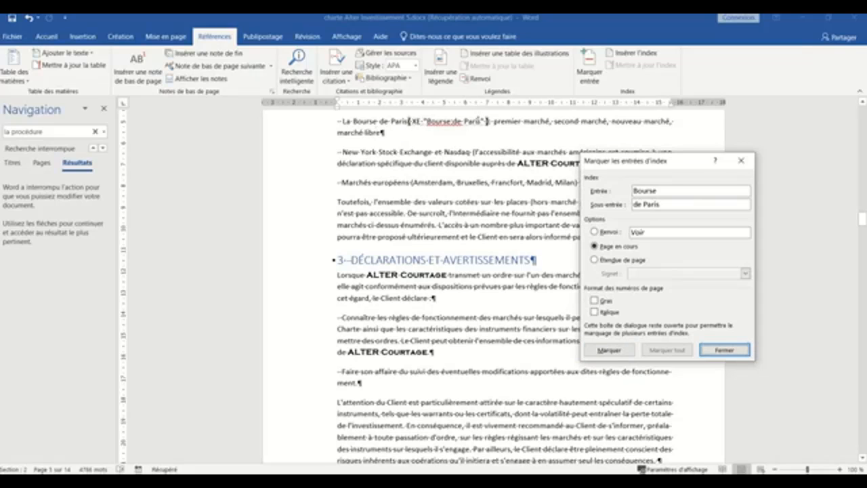
Step: Hide the formatting marks to view the text without the index field codes, and show them again
click(45, 37)
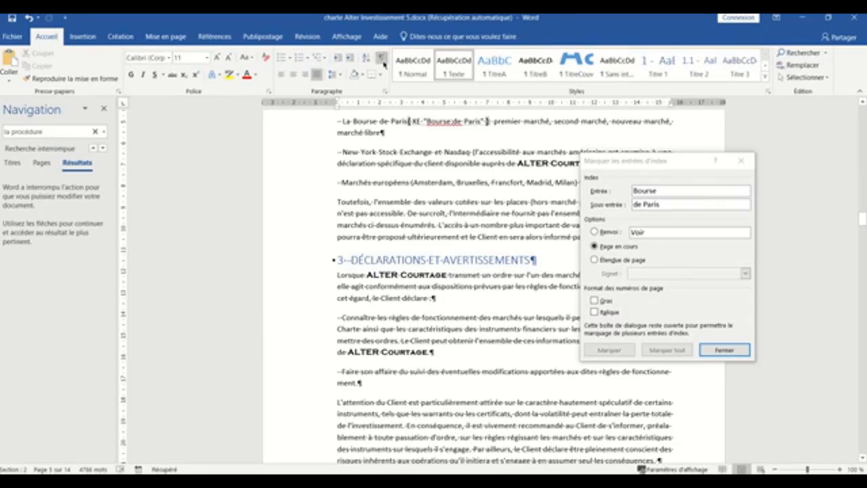
click(384, 64)
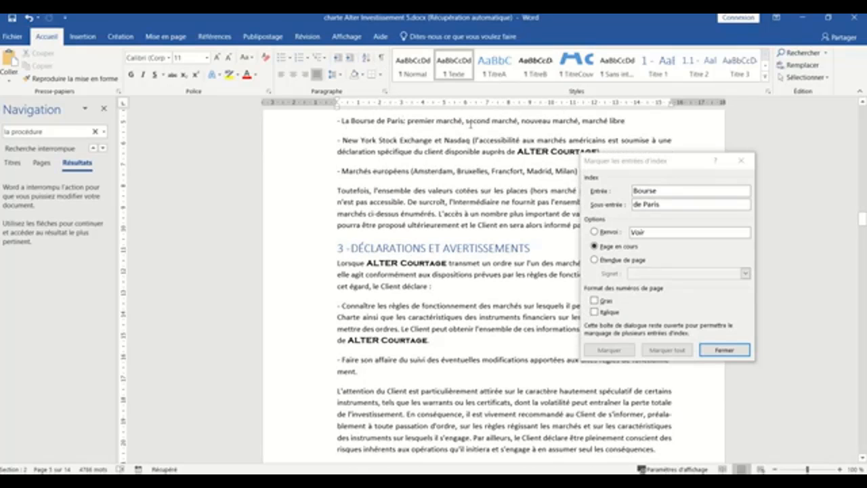
click(382, 61)
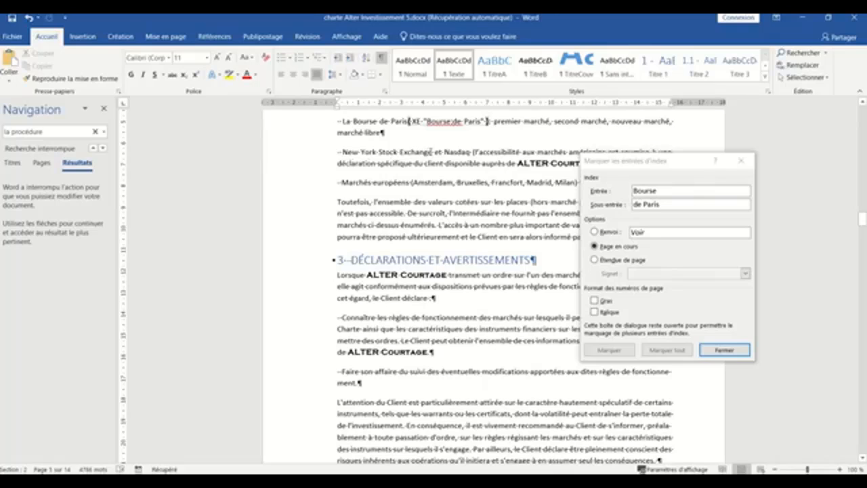
Step: Mark an index entry after "New York Stock Exchange" with main entry "Bourse" and subentry "de New-York", and finish marking there
click(671, 191)
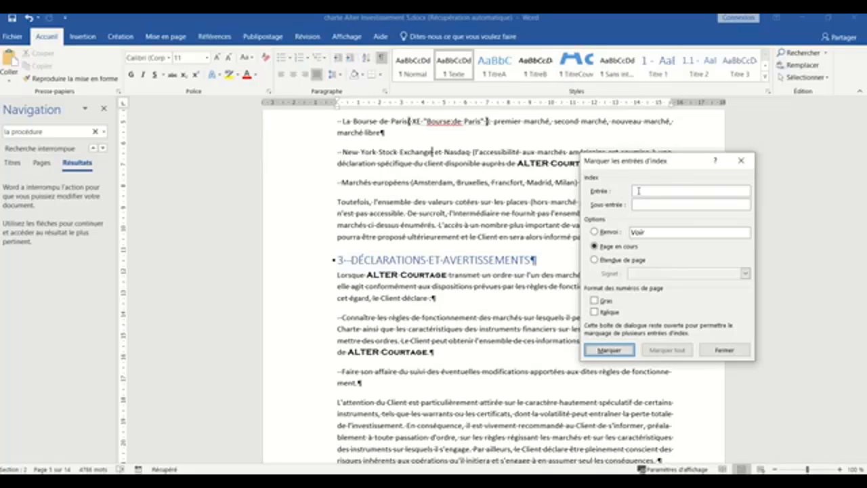
text(Bourse)
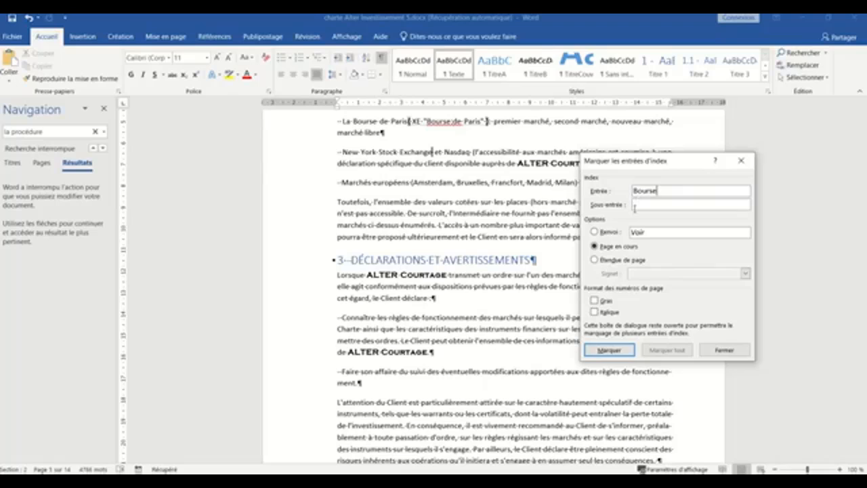
click(634, 206)
text(de New-York)
click(620, 351)
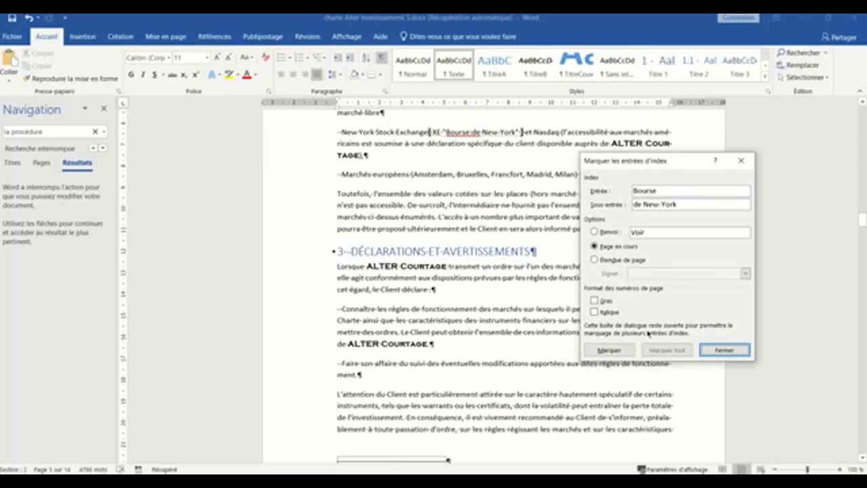
click(709, 352)
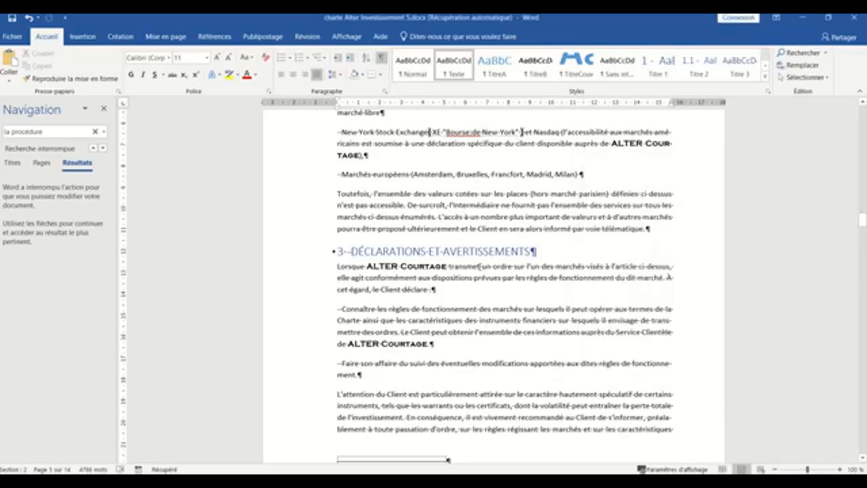
Step: Mark an index entry after "Compte titres" in the account types list above section 4.2, with main entry "Compte" and subentry "titres"
scroll(480, 268, up, 3)
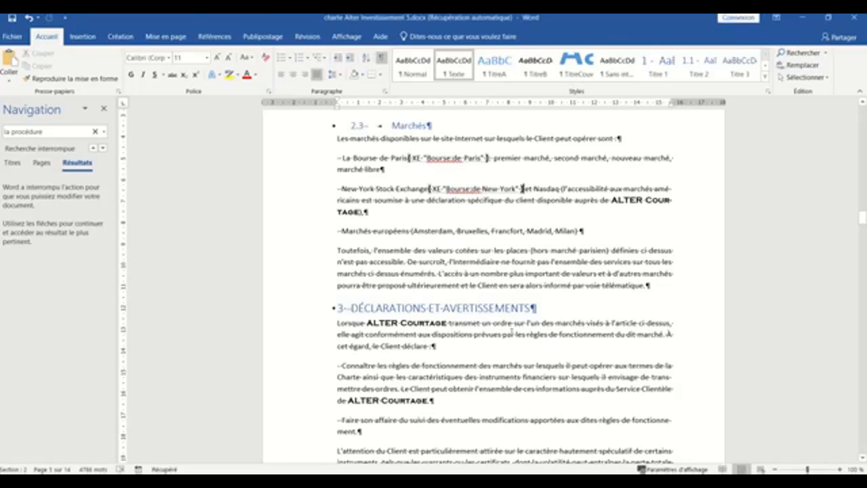
scroll(511, 332, down, 5)
scroll(511, 332, down, 10)
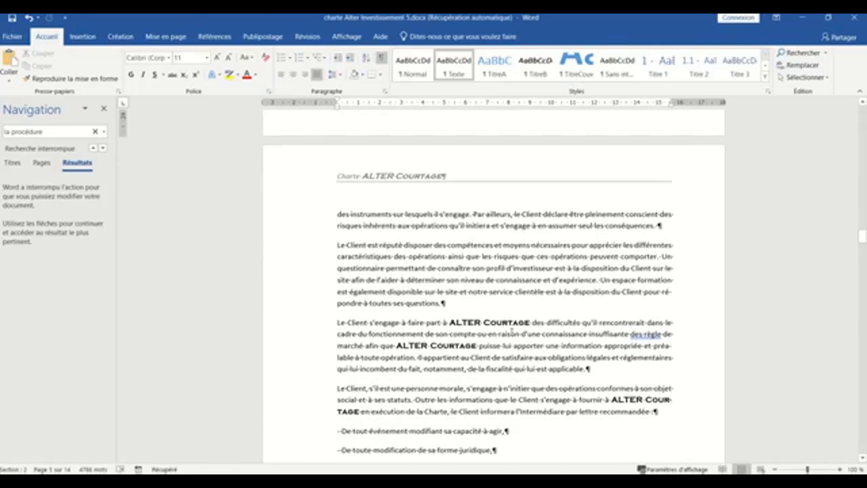
scroll(511, 332, down, 9)
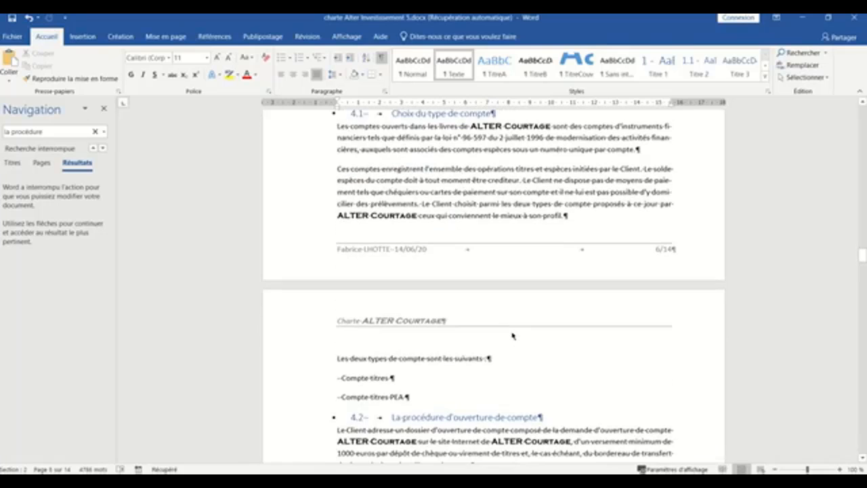
scroll(513, 335, down, 2)
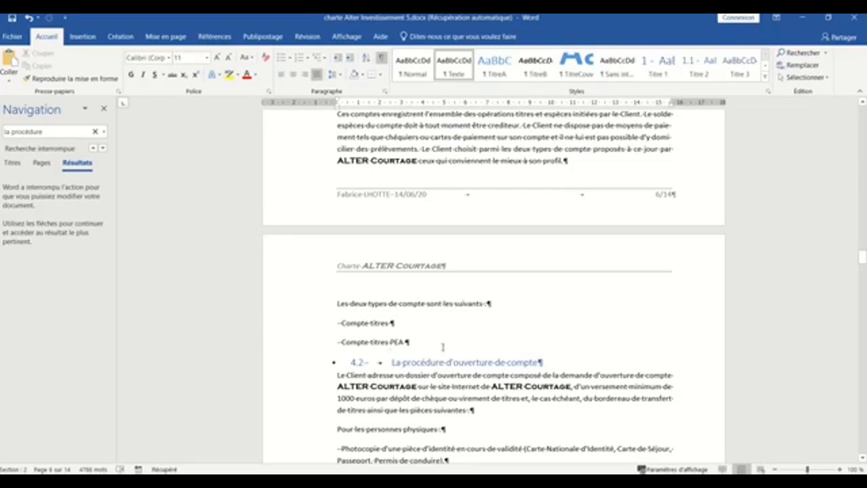
click(396, 325)
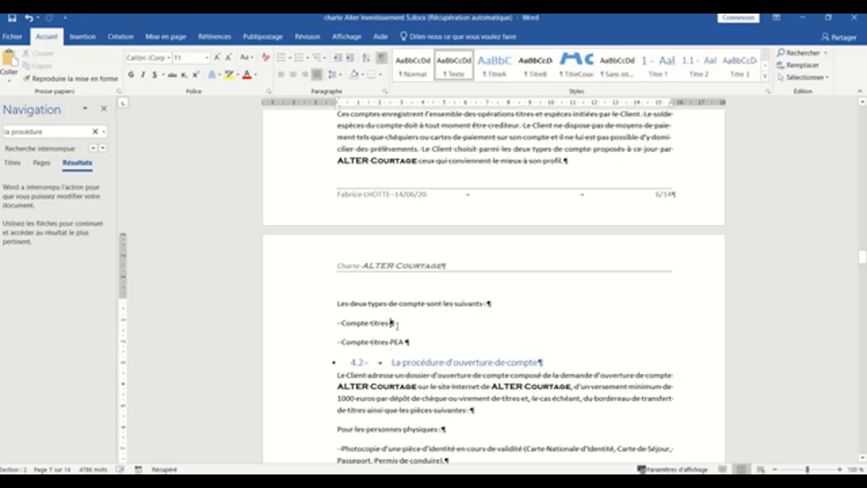
click(226, 36)
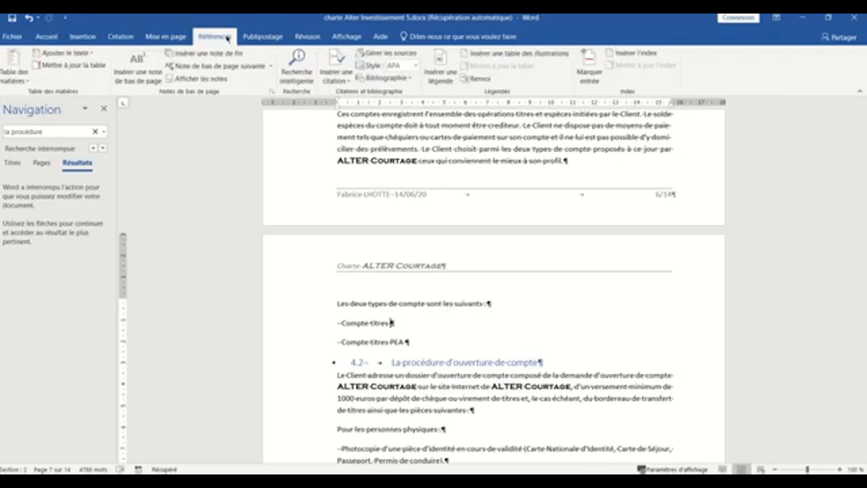
click(588, 74)
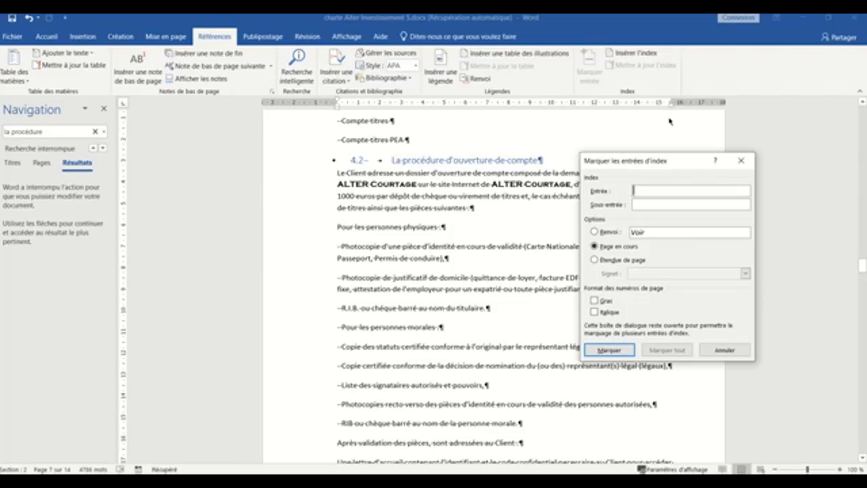
text(Compte)
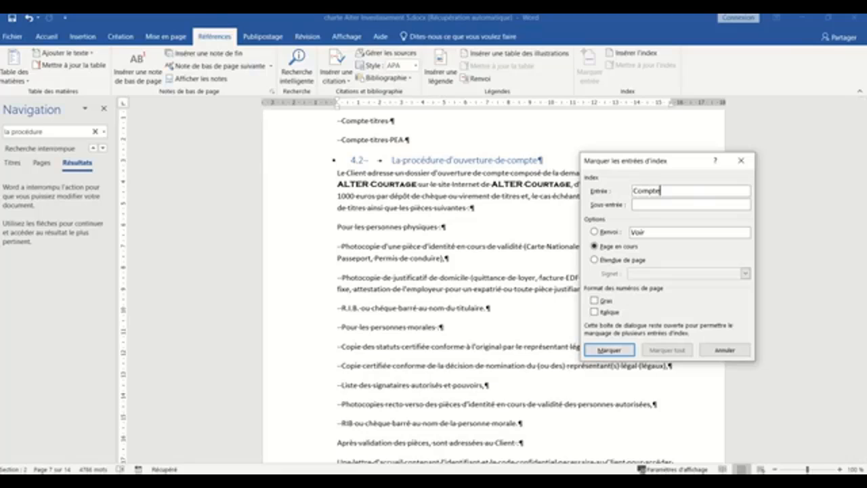
click(665, 204)
text(titres)
click(626, 353)
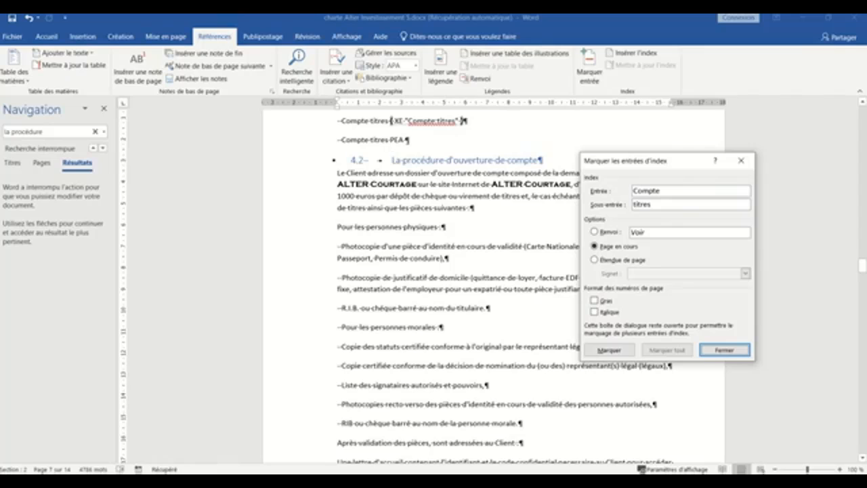
Step: Mark an index entry after "Compte titres PEA" with main entry "Compte" and subentry "titres PEA"
click(464, 120)
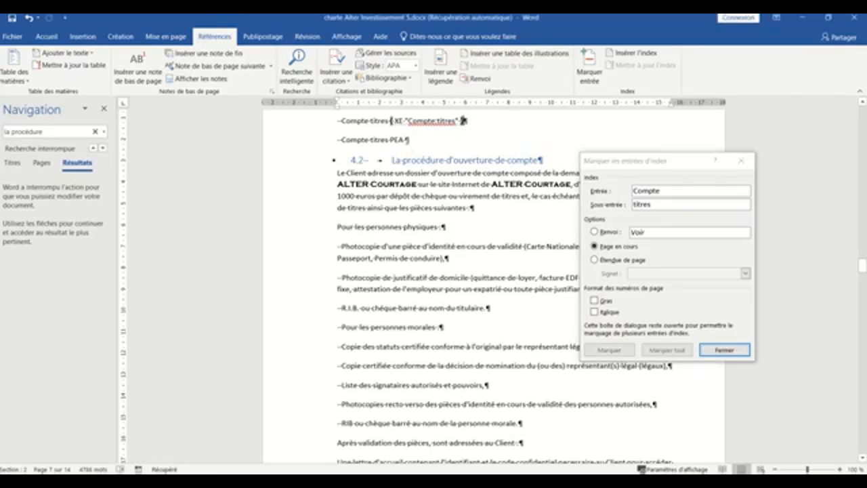
click(670, 189)
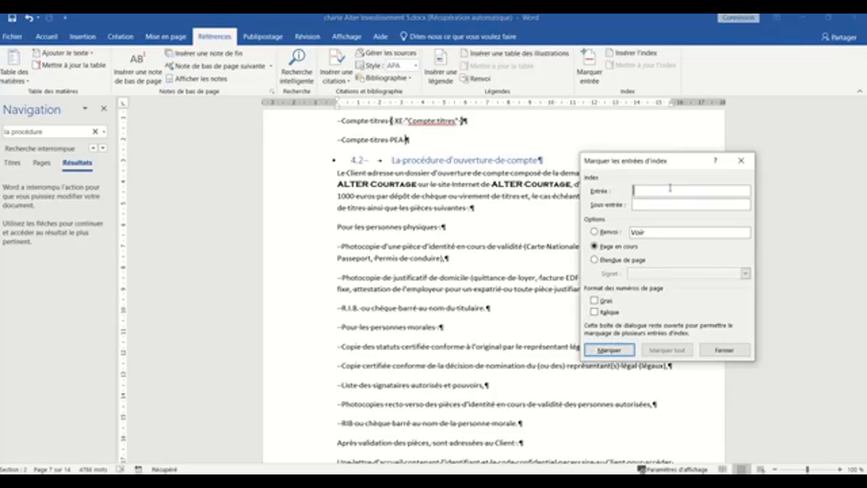
text(Compte)
click(664, 204)
text(titres PEA)
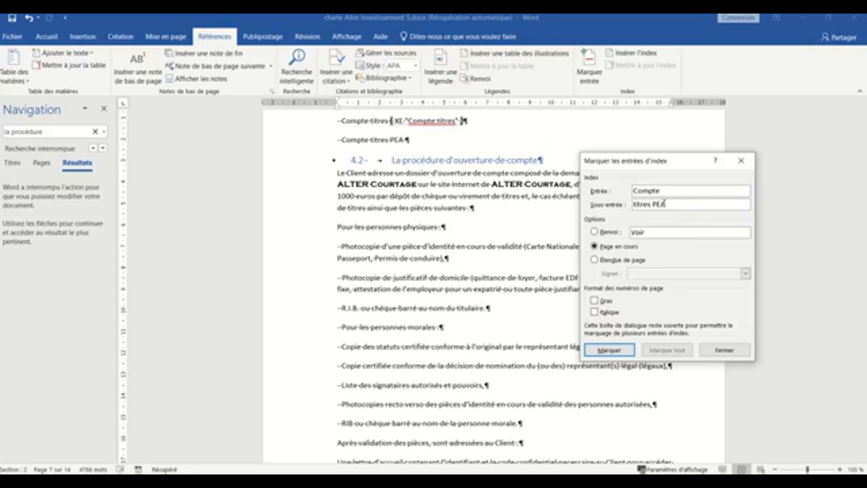
click(632, 350)
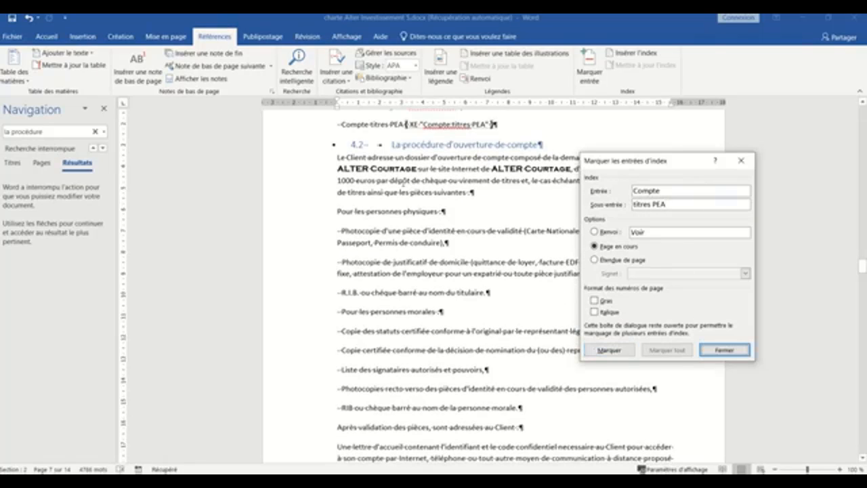
scroll(404, 184, up, 1)
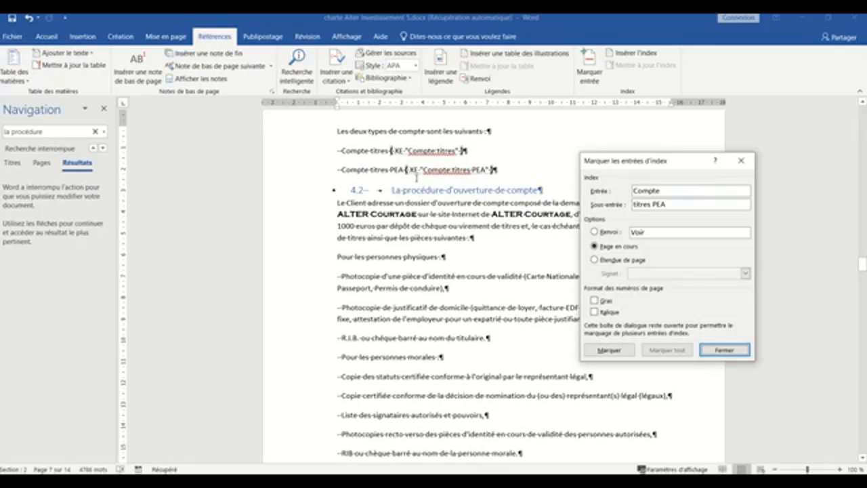
scroll(427, 225, down, 6)
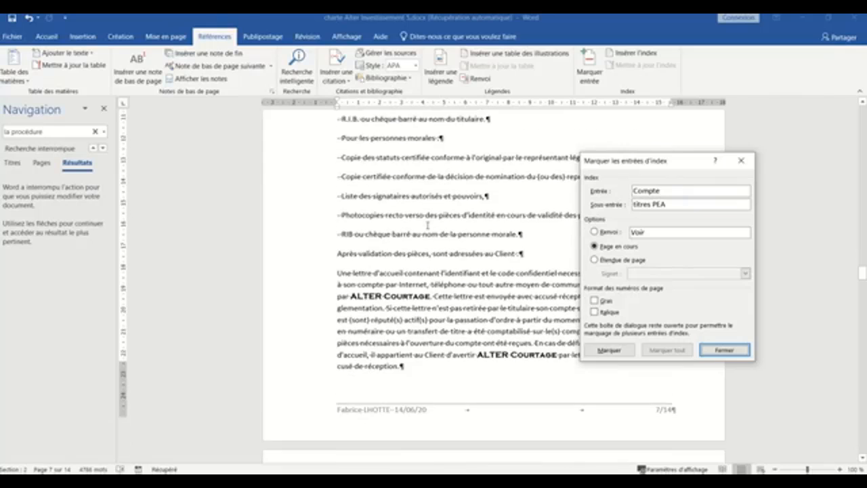
Step: Mark an index entry after "ouverture" in the section 4.2 heading with main entry "Compte" and subentry "ouverture"
scroll(427, 225, down, 5)
scroll(428, 229, up, 10)
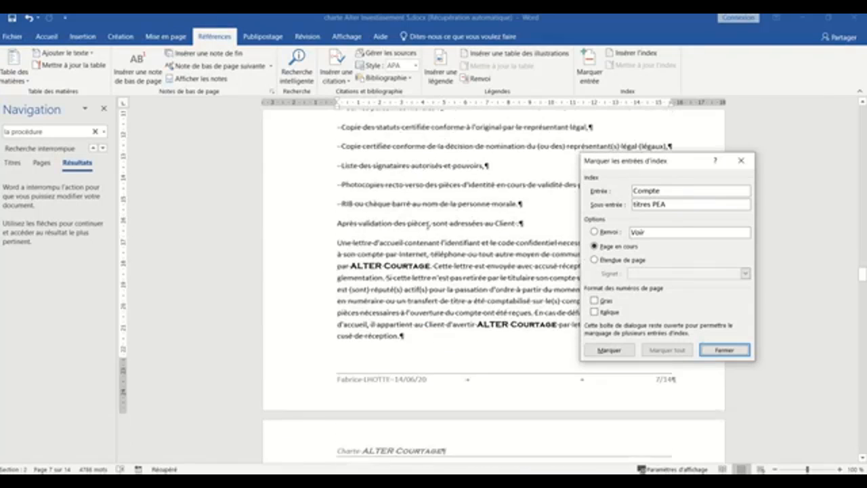
scroll(428, 226, up, 1)
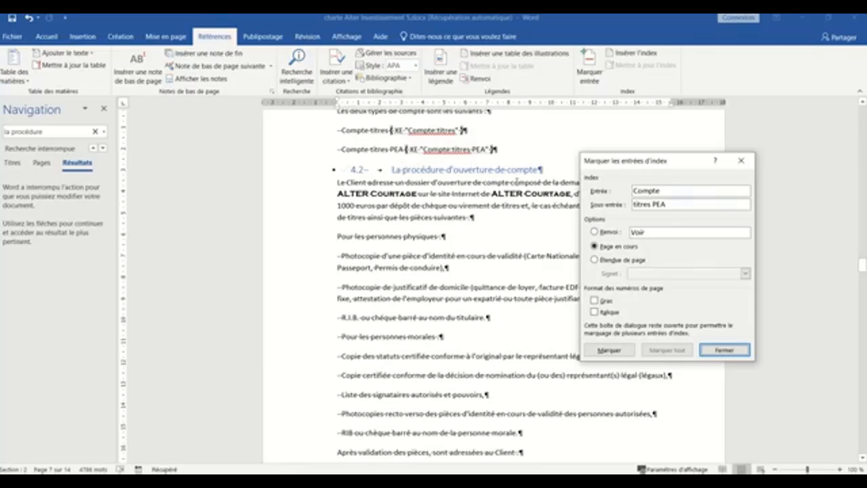
click(492, 170)
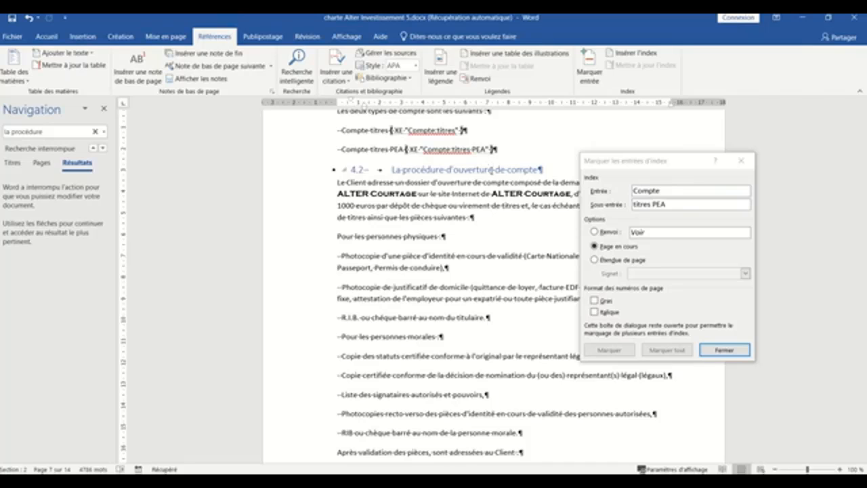
click(684, 193)
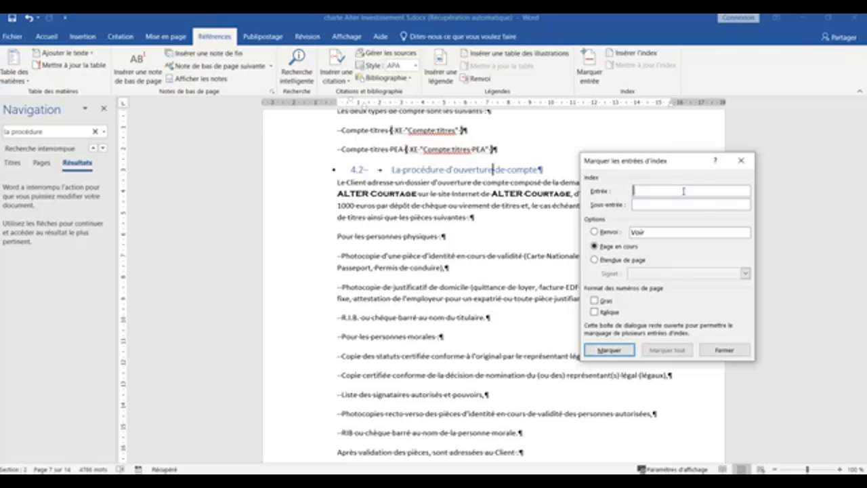
text(Compte)
click(681, 205)
text(ouverture)
click(612, 355)
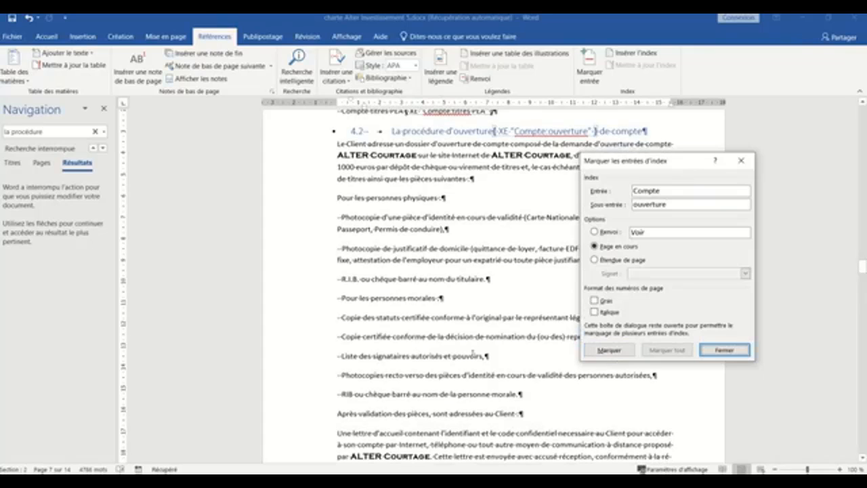
Step: Mark an index entry after "transmission" in the section 6.3 heading with main entry "Ordre" and subentry "de transmission"
scroll(419, 357, down, 20)
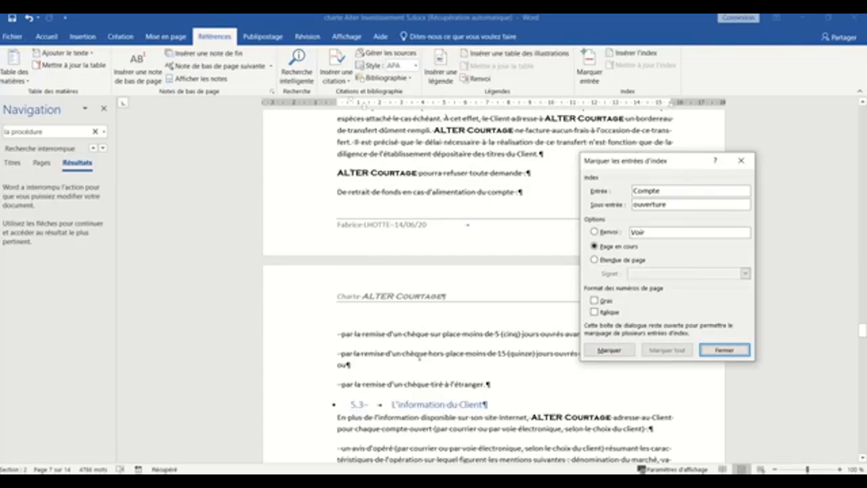
scroll(419, 356, down, 20)
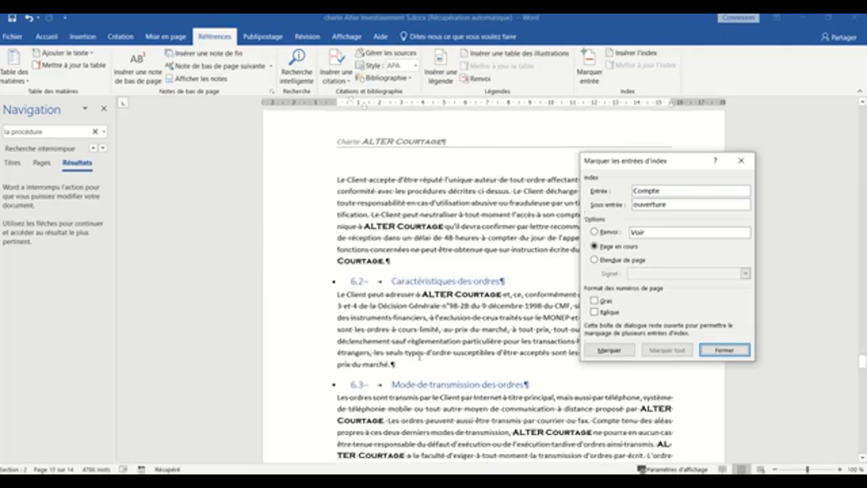
scroll(420, 357, down, 6)
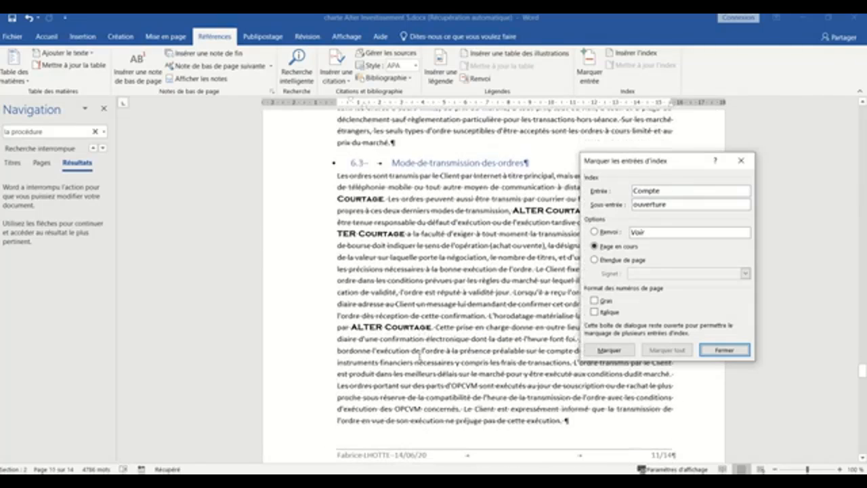
click(420, 276)
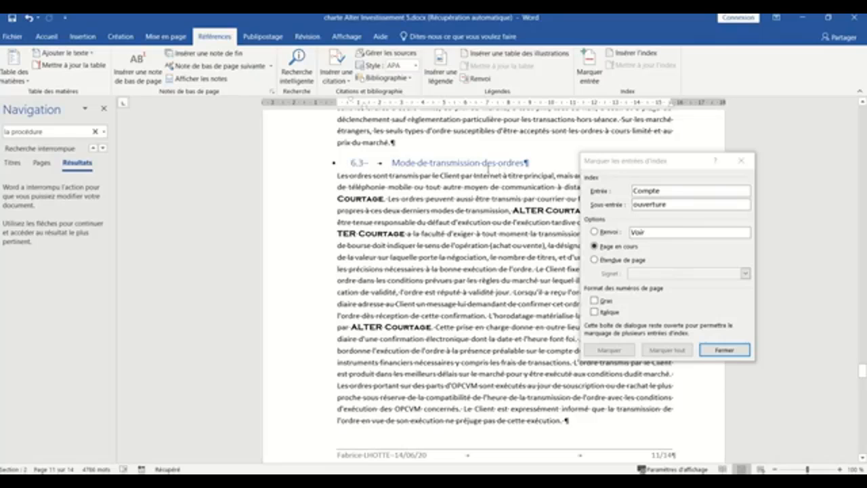
click(480, 163)
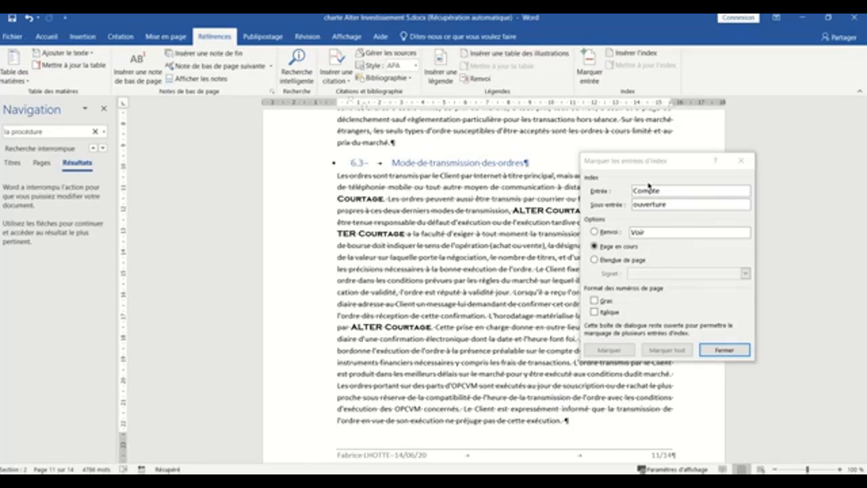
click(703, 190)
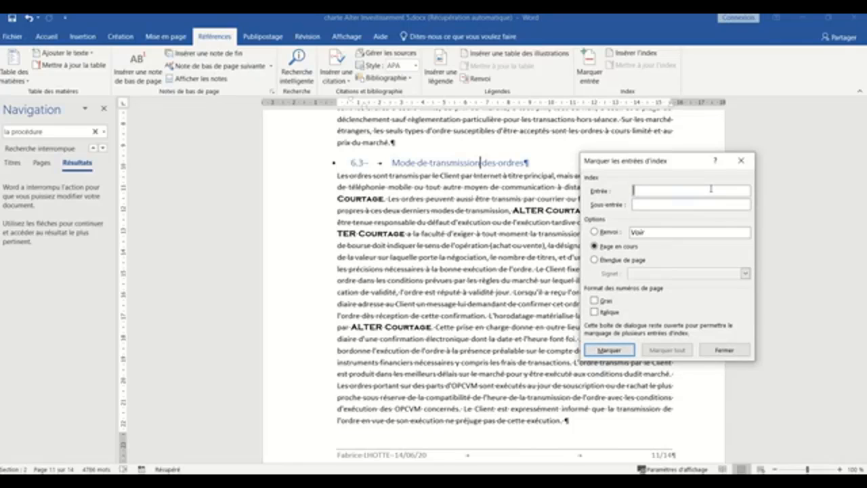
text(Ordre)
key(Tab)
text(de transmi)
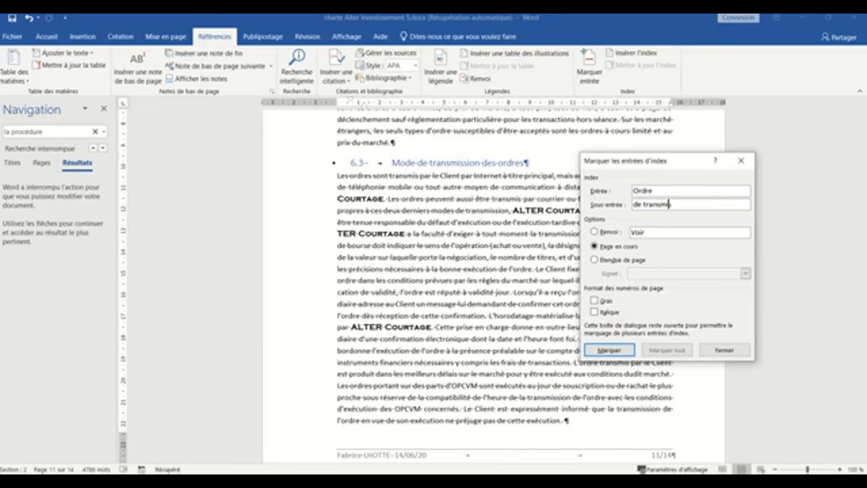
text(ssion)
click(599, 350)
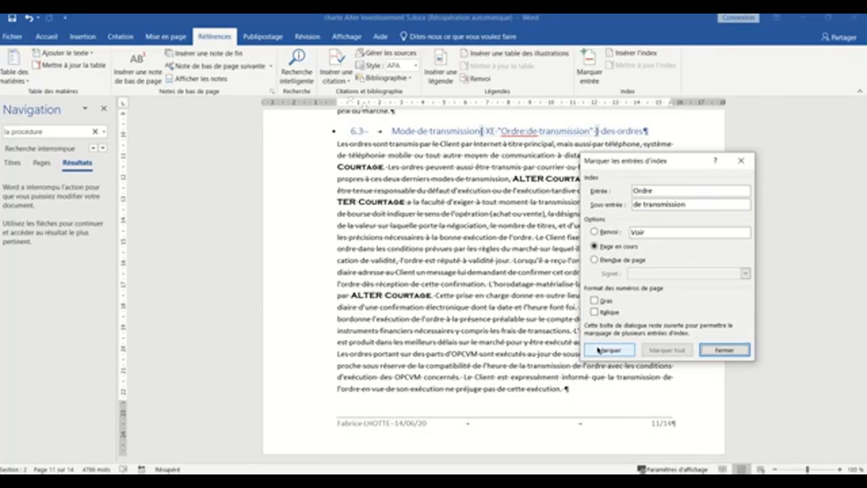
Step: Mark an index entry after "Annulation" in the section 6.4 heading with main entry "Ordre" and subentry "d'annulation"
click(597, 131)
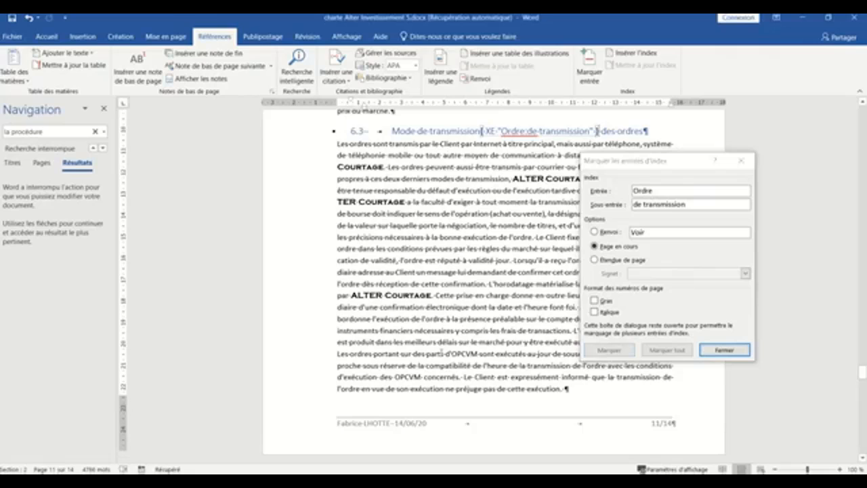
scroll(409, 343, down, 6)
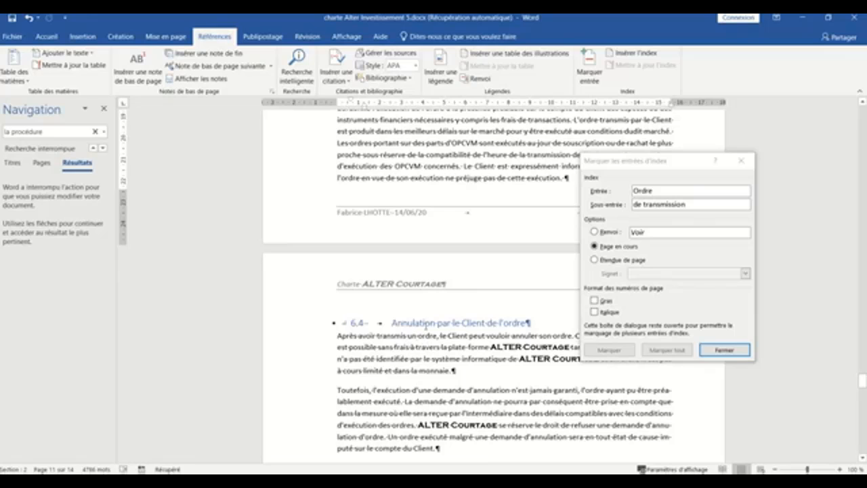
click(435, 323)
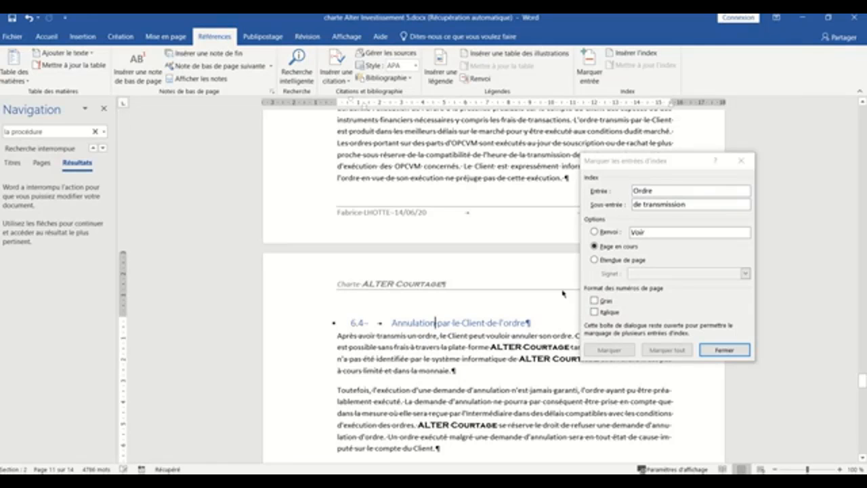
click(658, 192)
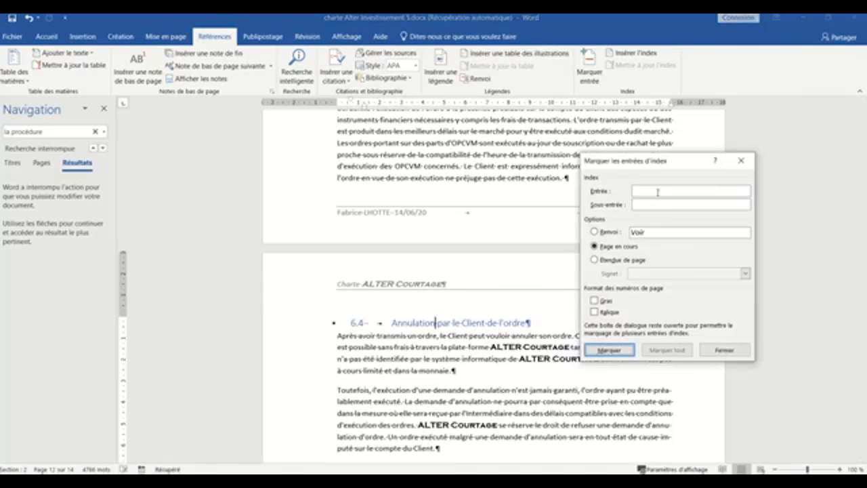
text(Ordre)
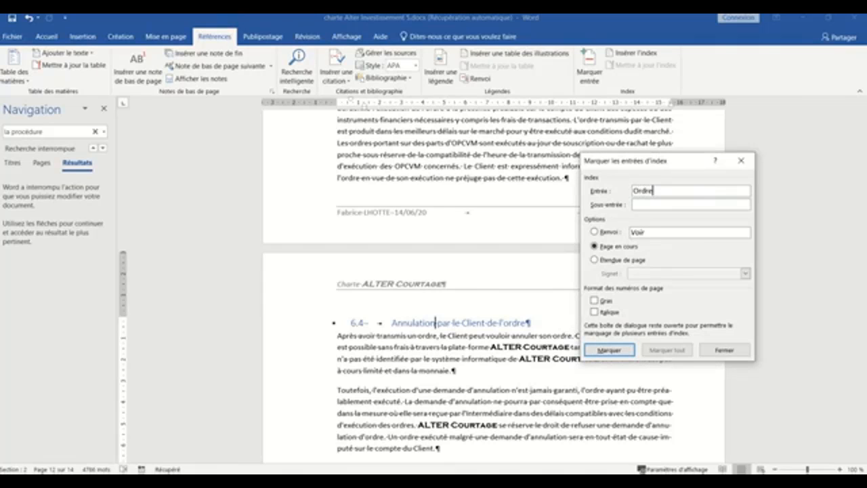
click(696, 204)
text(d'annulation)
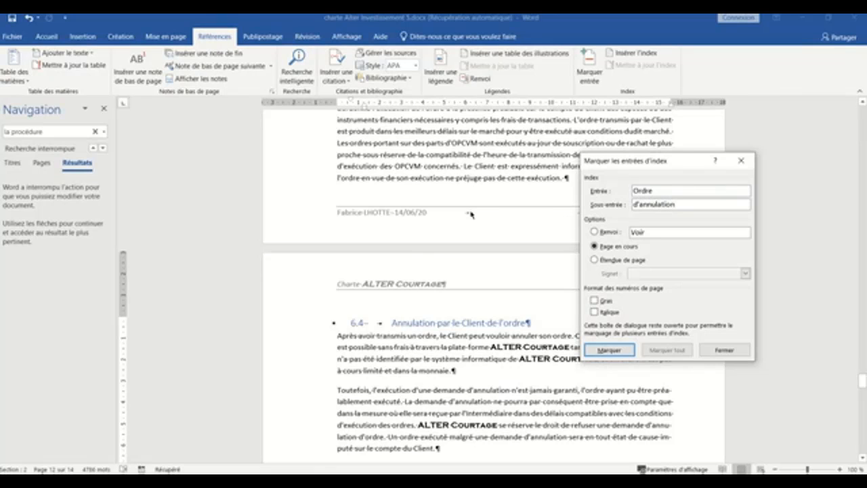
click(597, 351)
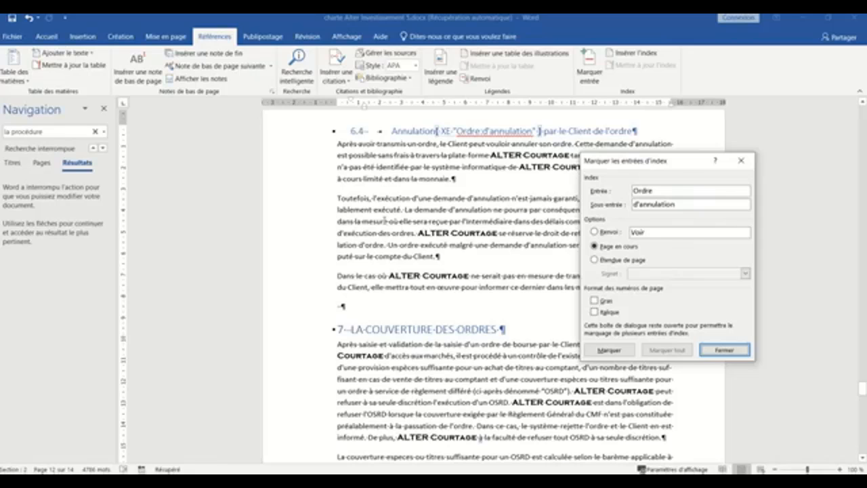
Step: Mark an index entry after "procuration" in section 4.3's second paragraph with main entry "Client" and subentry "procuration", keeping the dialog clear of the text
scroll(385, 220, up, 15)
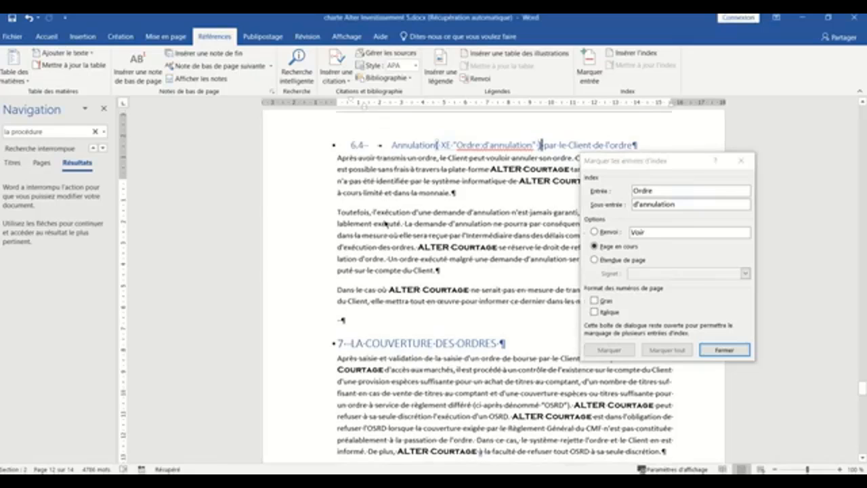
scroll(385, 220, up, 10)
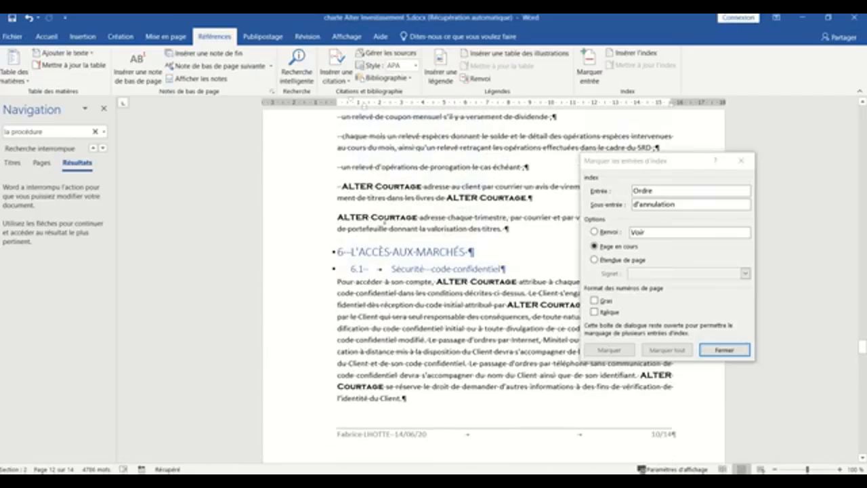
scroll(385, 220, up, 3)
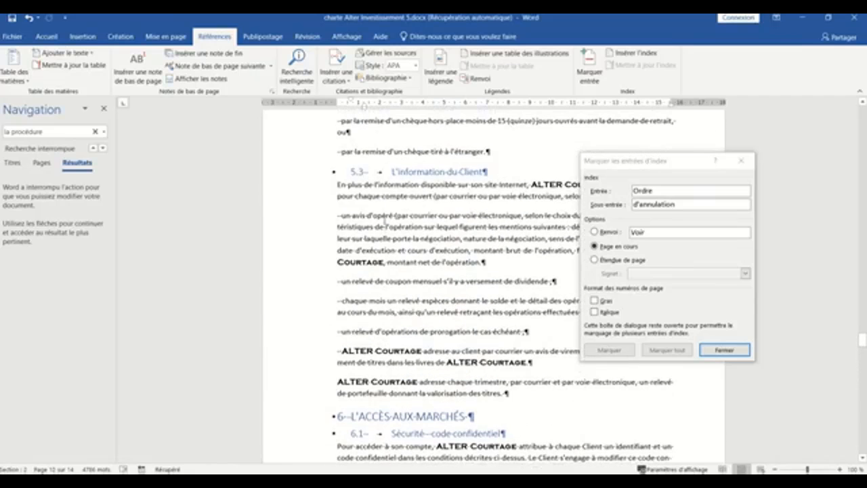
scroll(385, 220, up, 5)
scroll(384, 221, up, 15)
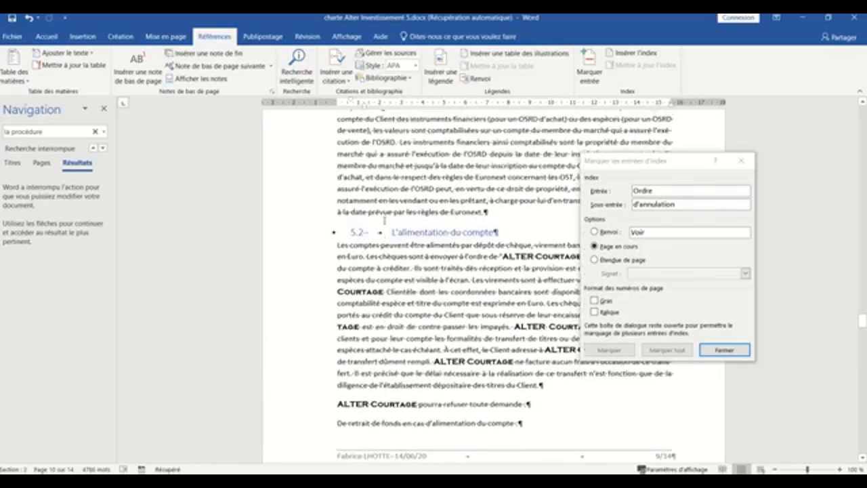
scroll(384, 224, up, 15)
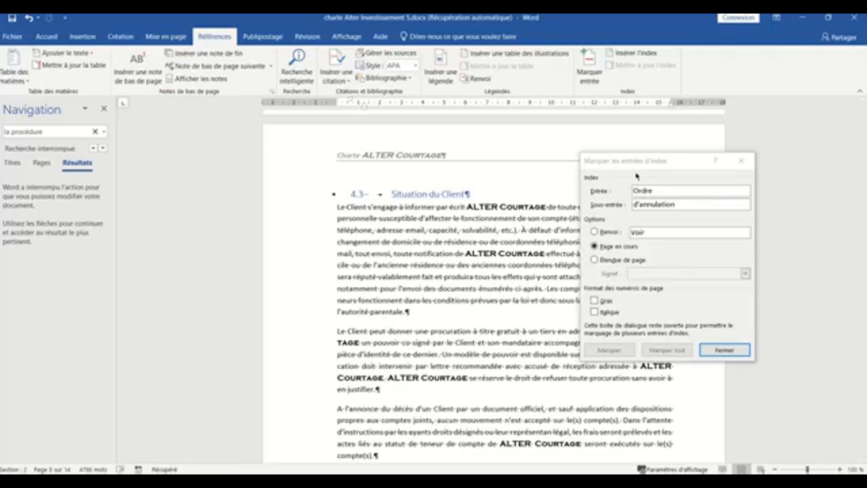
drag(637, 165, 736, 157)
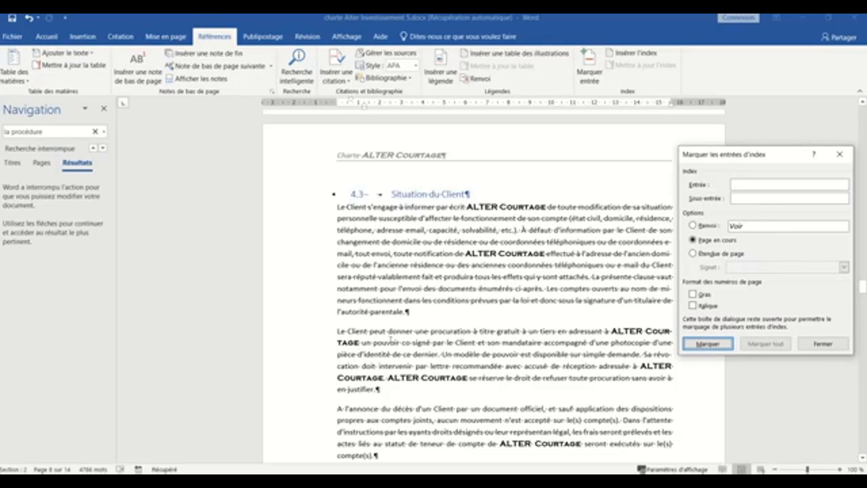
click(470, 332)
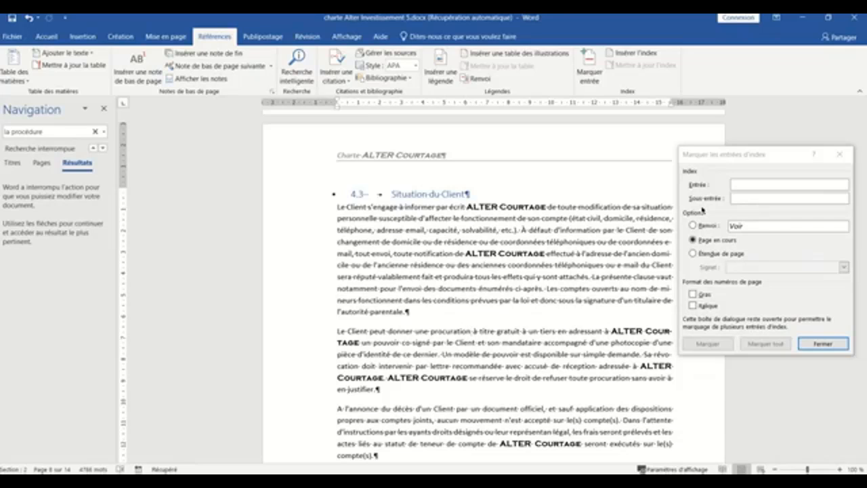
click(805, 184)
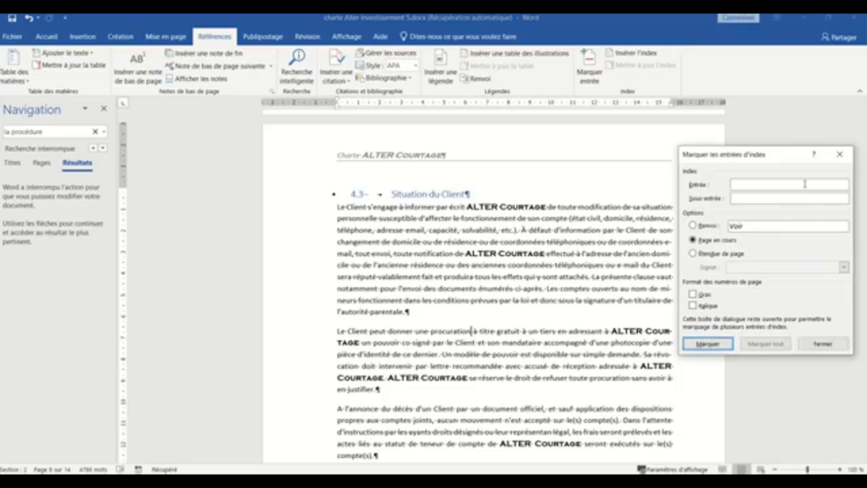
text(Client)
click(802, 195)
text(procuration)
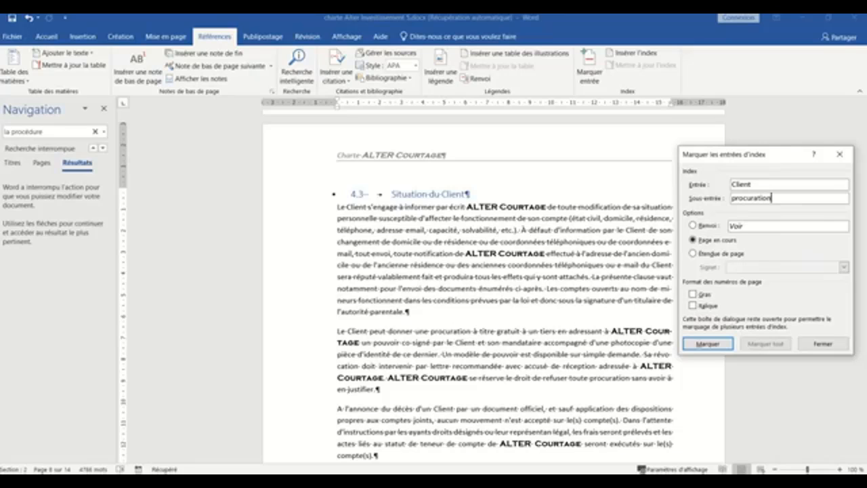
click(724, 348)
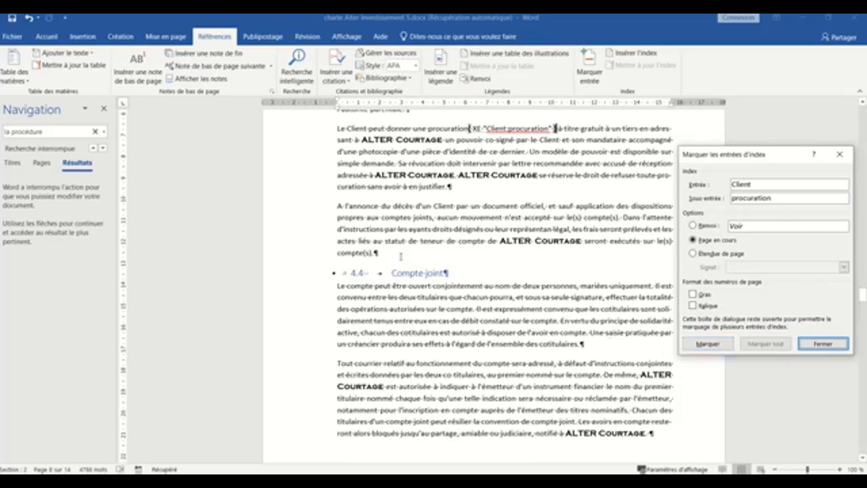
Step: Mark an index entry after "décès" in section 4.3's third paragraph with main entry "Client" and subentry "décès"
scroll(383, 248, up, 3)
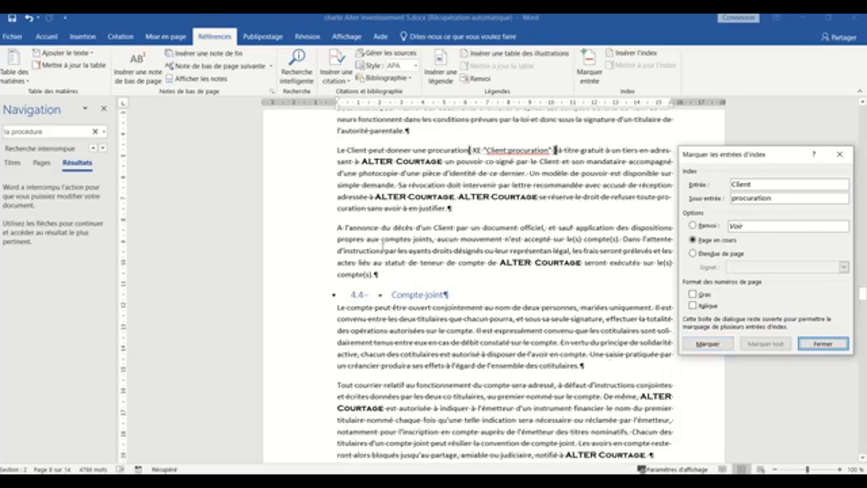
scroll(383, 245, down, 1)
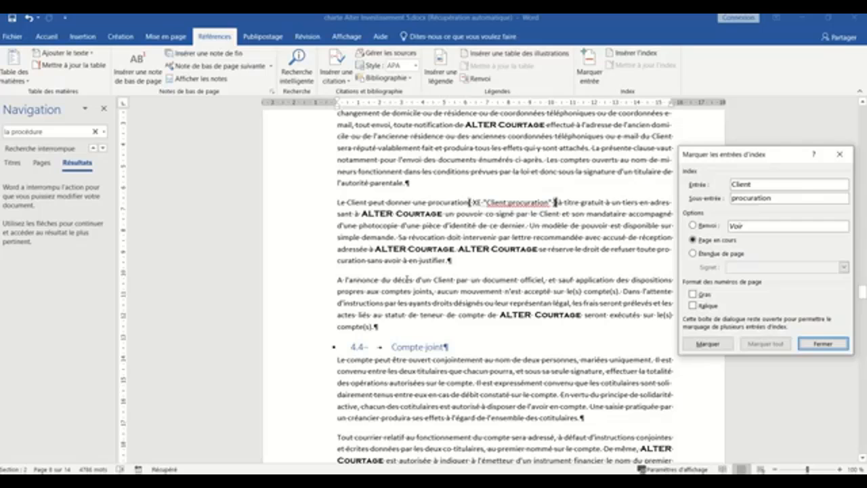
click(414, 278)
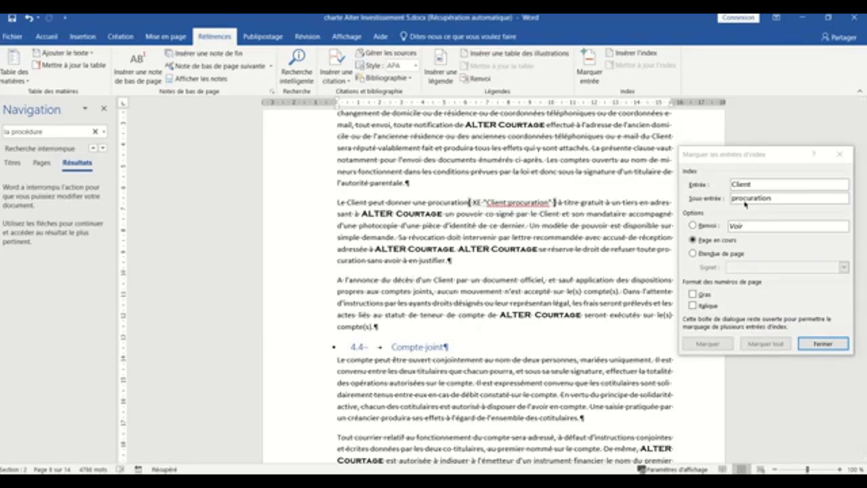
click(754, 182)
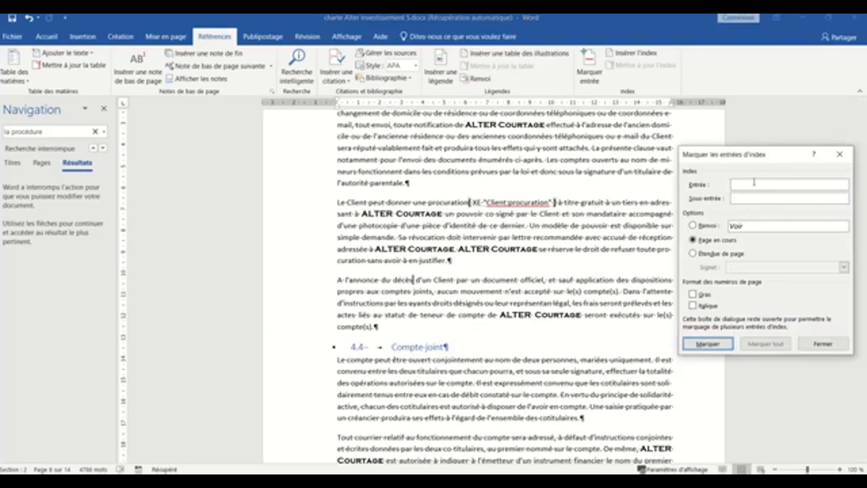
text(Client)
click(761, 200)
text(décès)
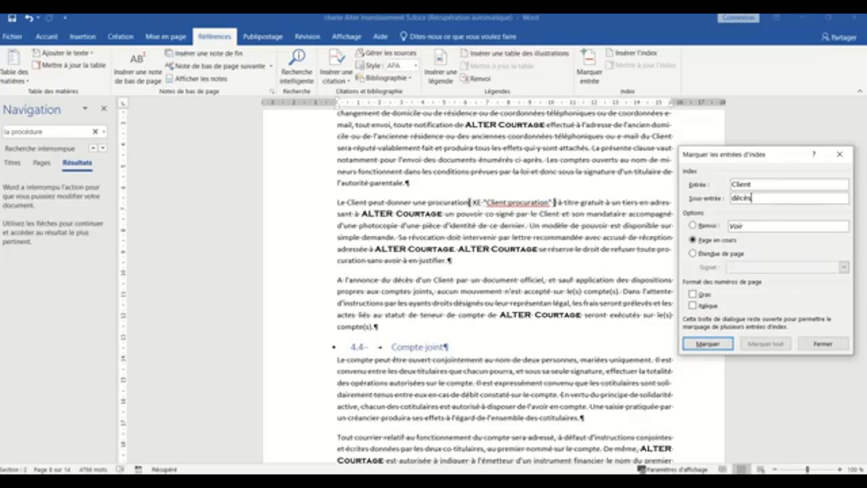
click(719, 344)
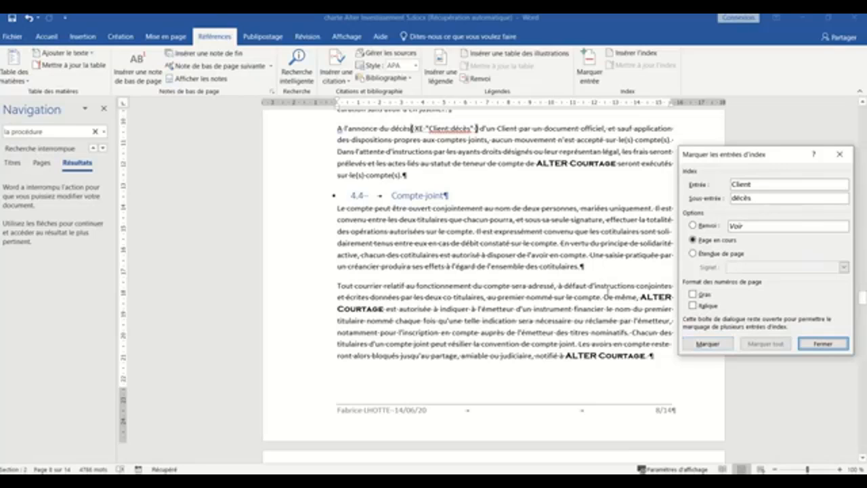
Step: Look through the charter from section 4.3 to section 6.1 for further terms to index
click(550, 302)
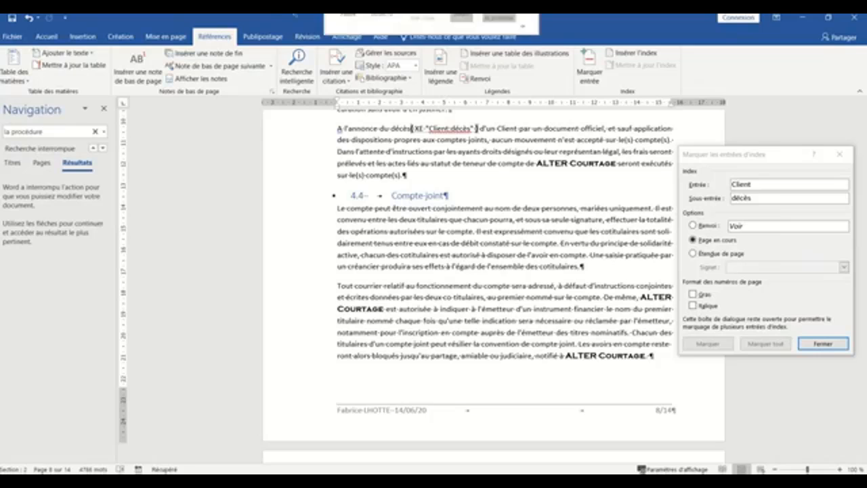
scroll(359, 270, up, 5)
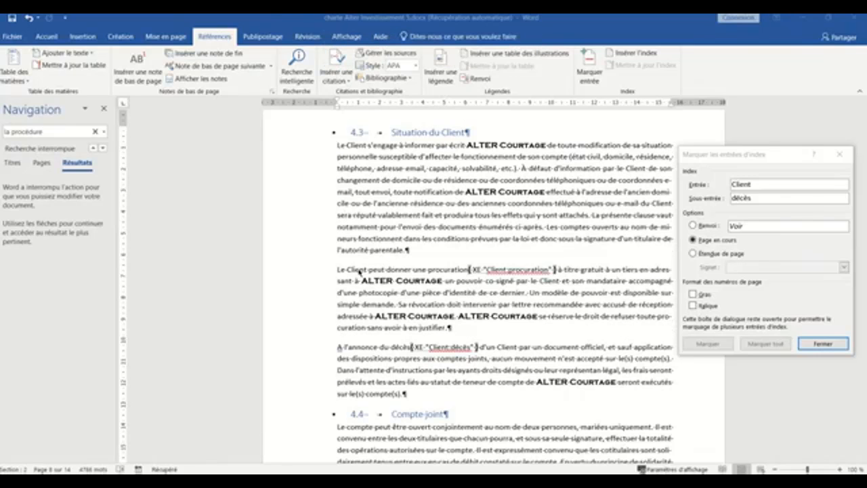
scroll(359, 269, down, 12)
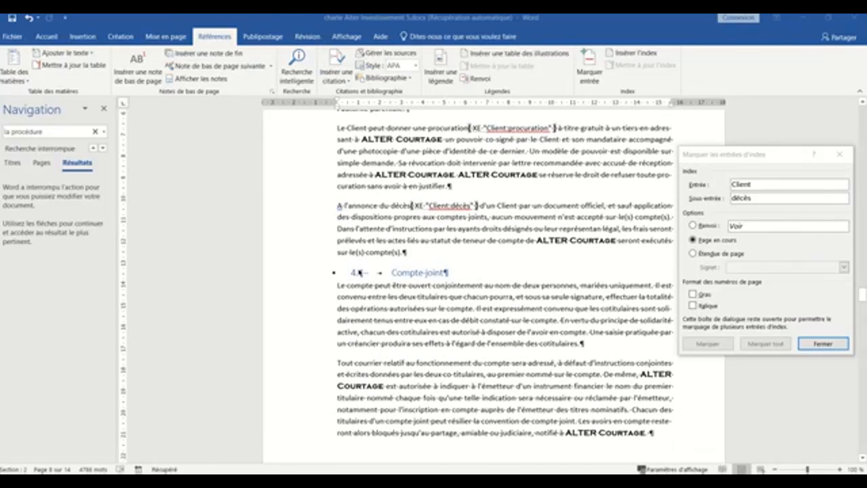
scroll(359, 271, down, 10)
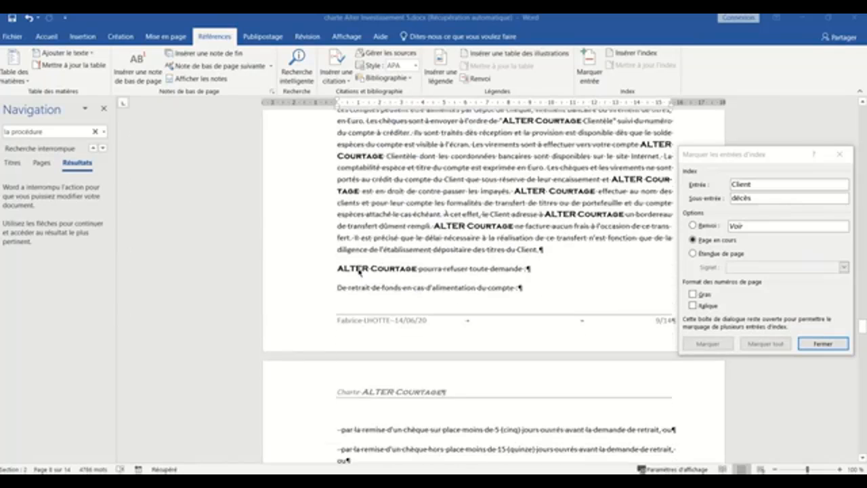
scroll(359, 271, down, 10)
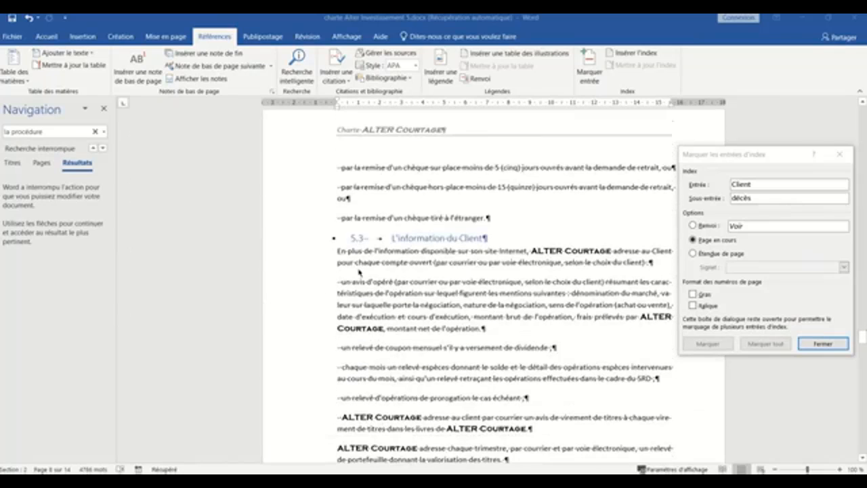
scroll(359, 271, down, 8)
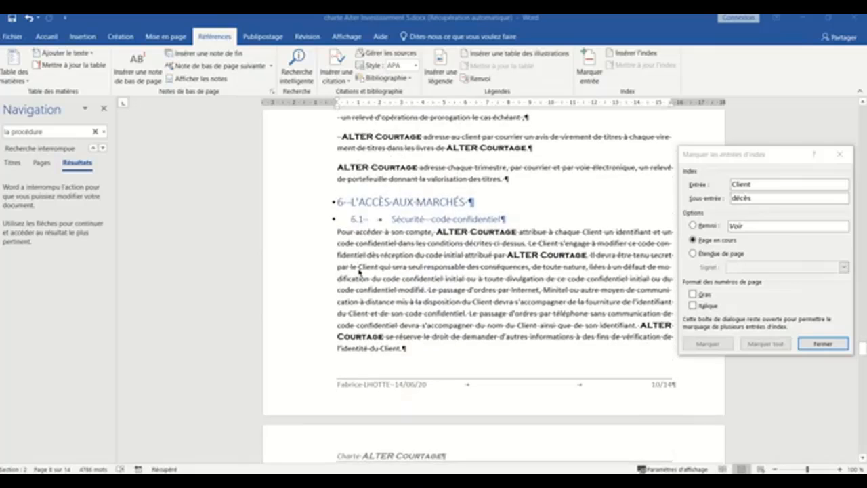
scroll(359, 271, up, 19)
scroll(359, 272, up, 7)
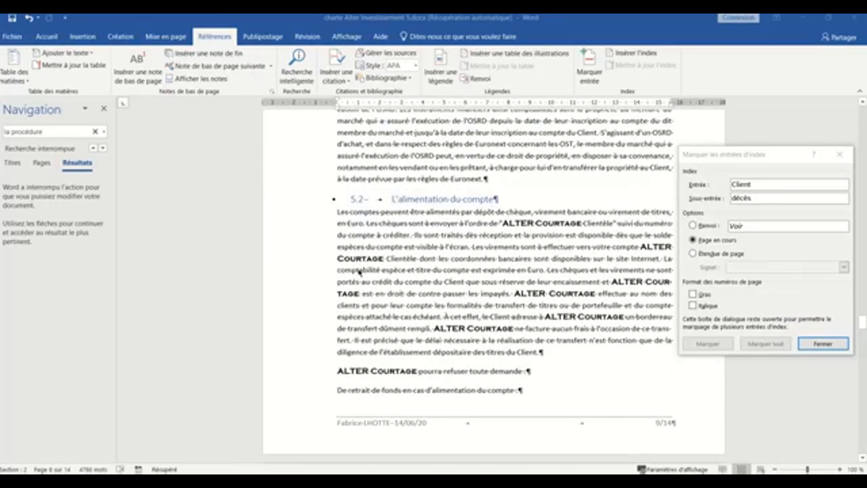
scroll(359, 271, up, 7)
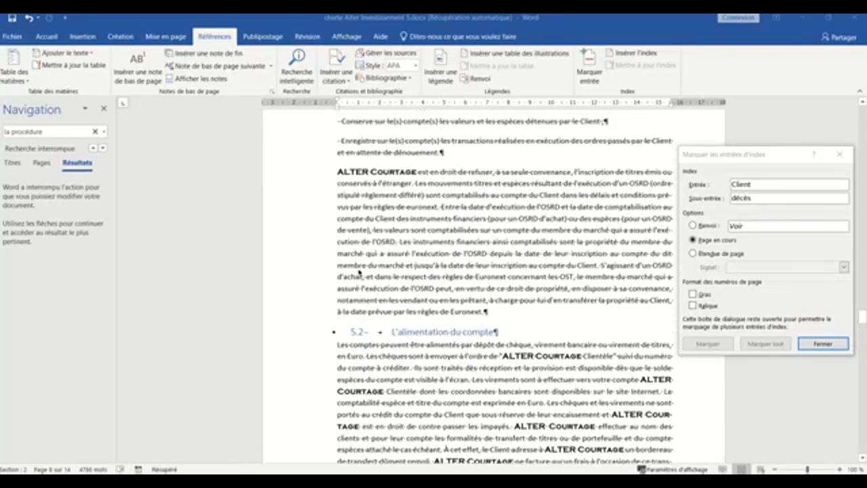
Step: Search the document for "osrd" and enter "OSRD" as the main index entry for its first occurrence in section 5.1
click(40, 129)
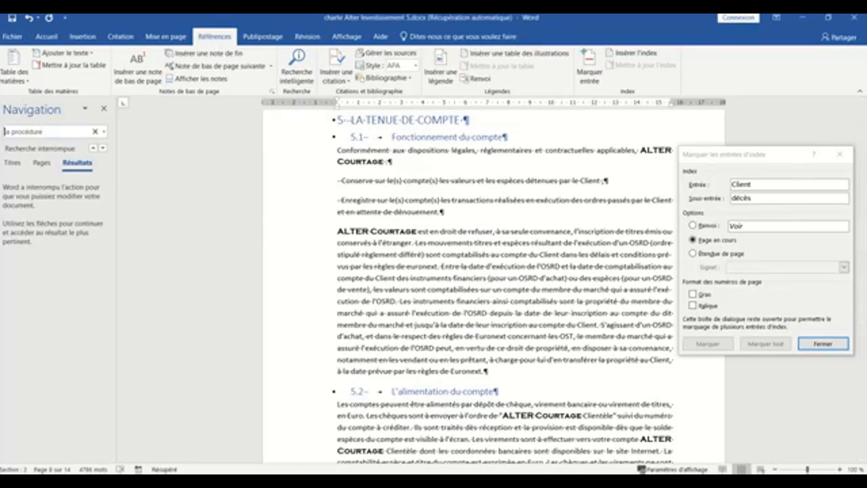
drag(51, 132, 3, 132)
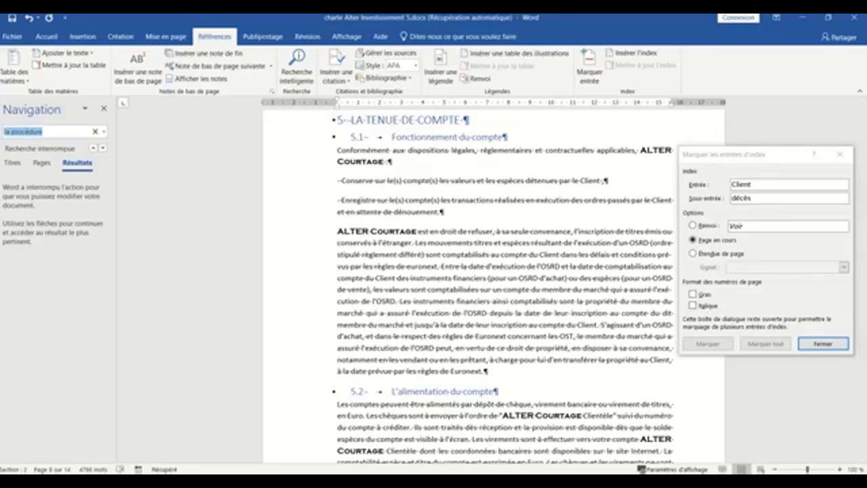
text(osrd)
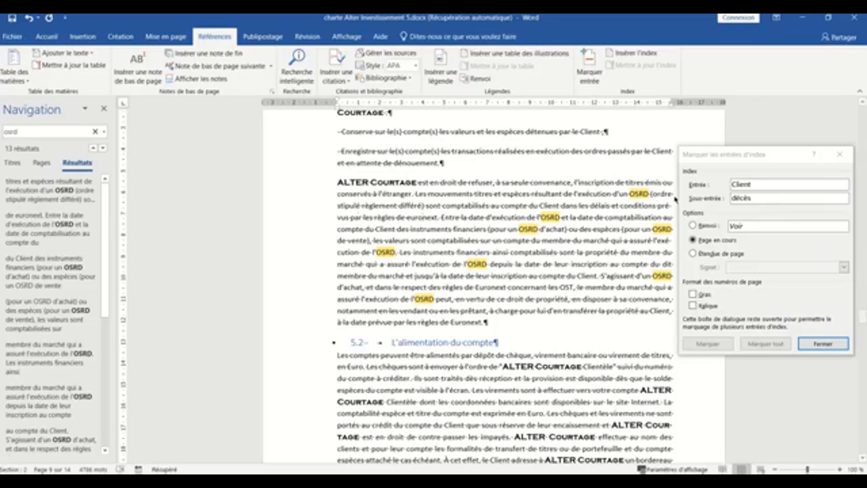
click(650, 194)
click(756, 181)
right_click(756, 182)
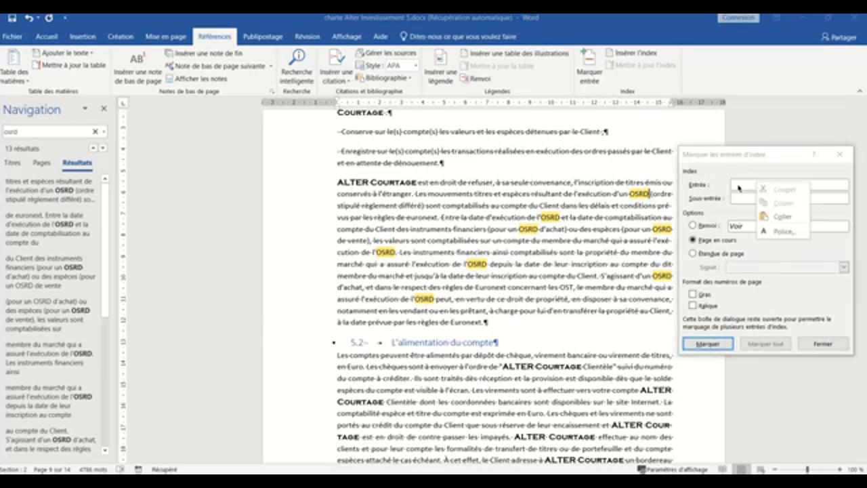
click(738, 187)
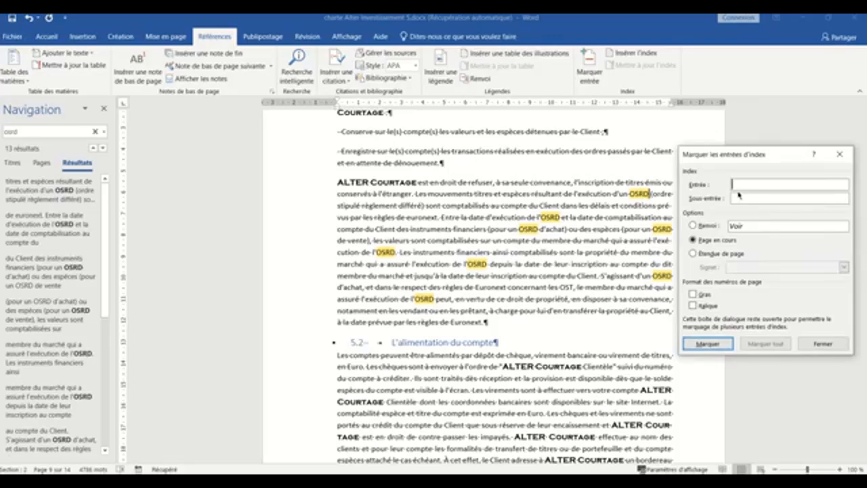
text(OSRD)
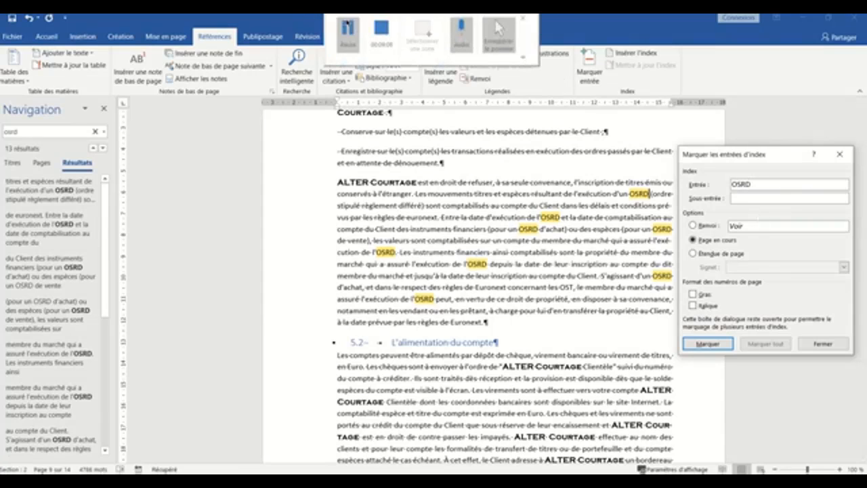
Step: Examine sections 5.2 to 6.4 for further terms to index
click(498, 27)
scroll(390, 270, down, 5)
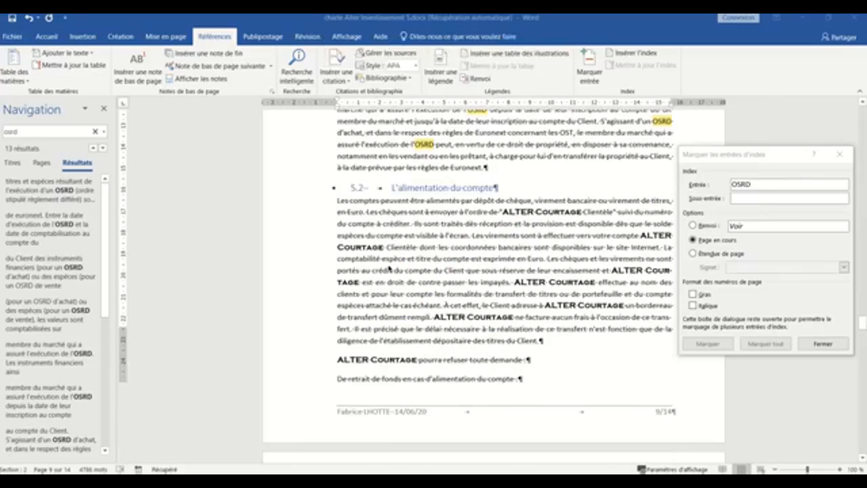
scroll(390, 270, down, 15)
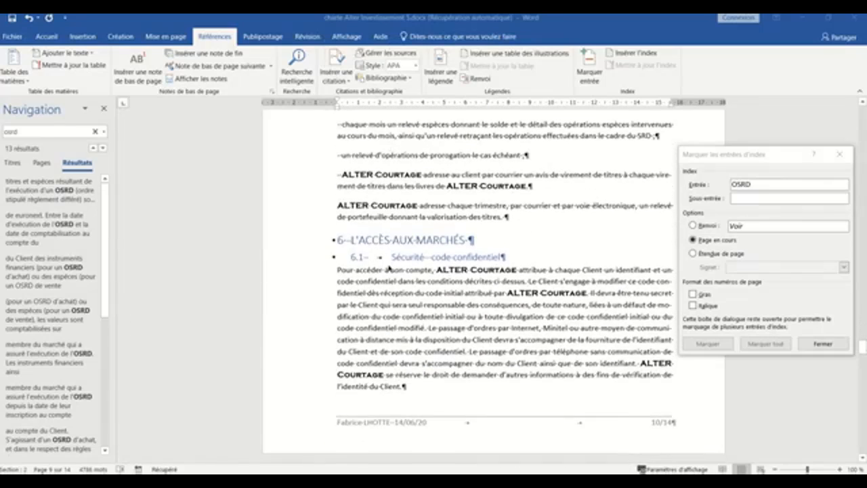
scroll(390, 269, down, 7)
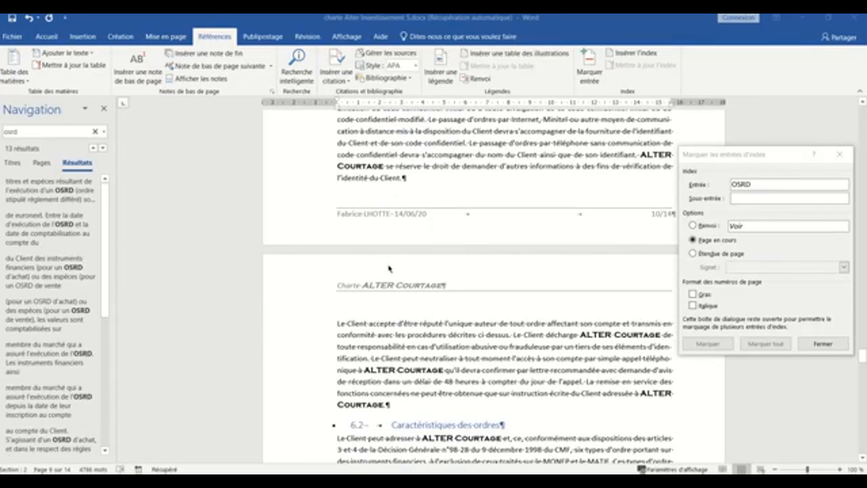
scroll(389, 269, down, 2)
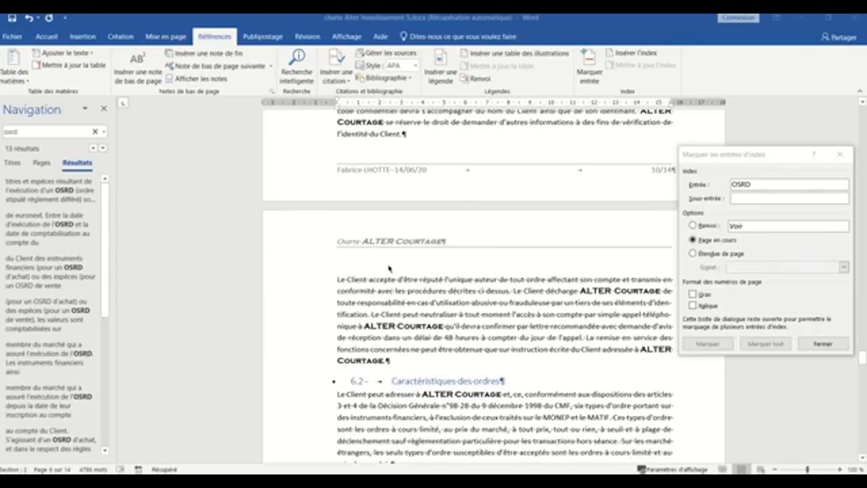
scroll(390, 269, down, 20)
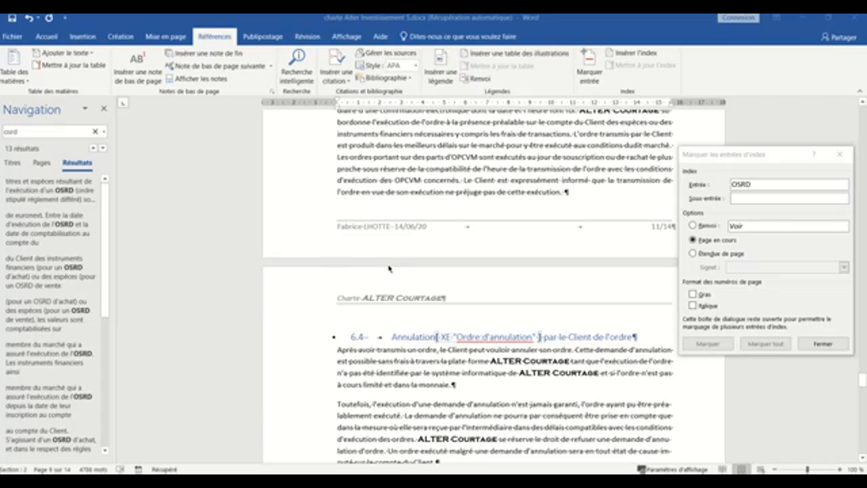
scroll(390, 269, up, 10)
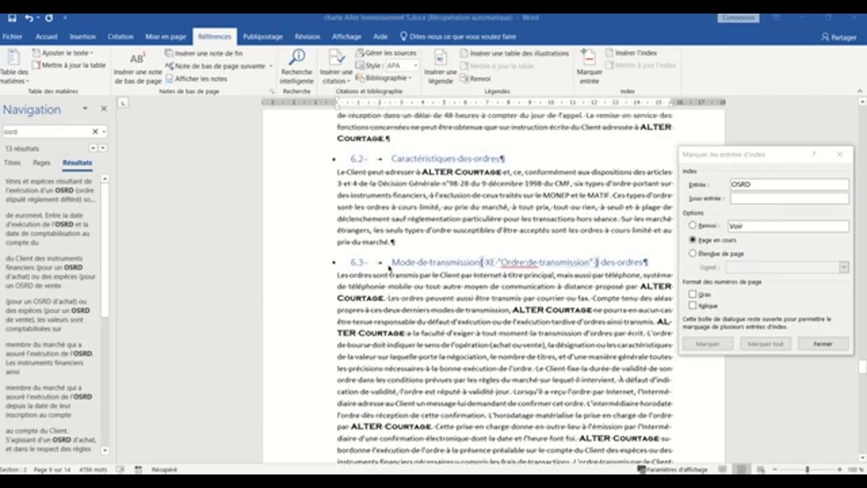
mouse_move(301, 46)
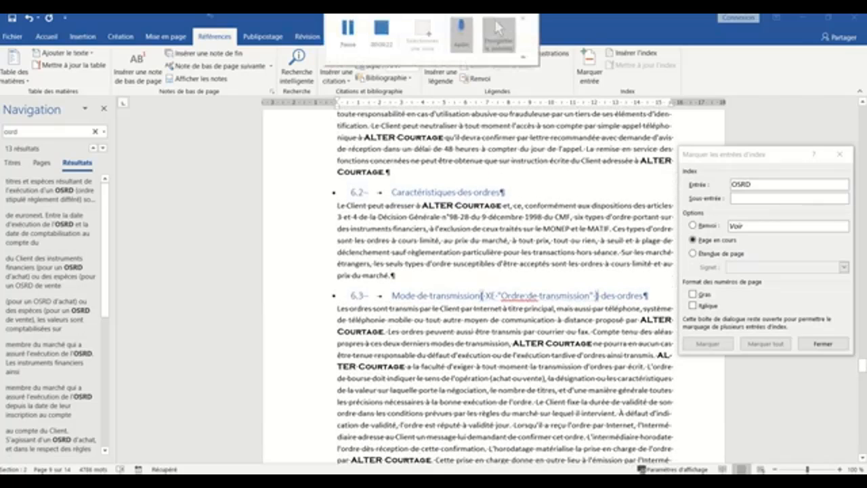
click(341, 35)
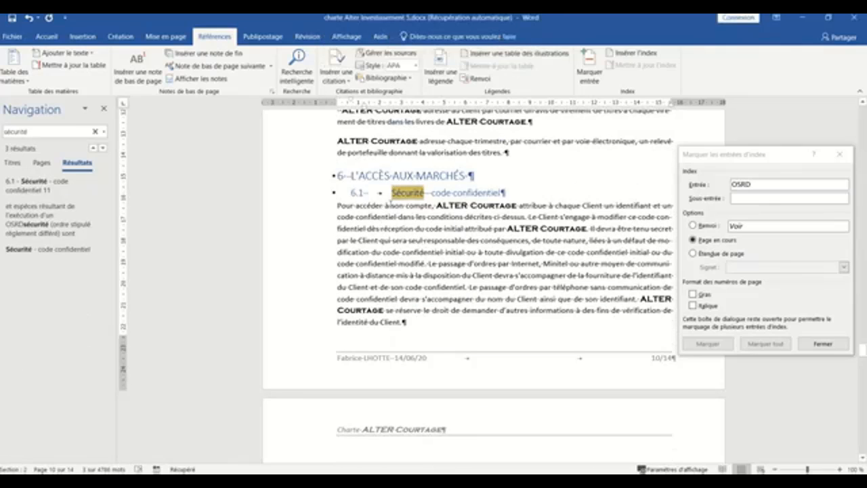
Step: Mark an index entry after "Sécurité" in the section 6.1 heading with main entry "Compte" and subentry "Sécurité"
click(425, 193)
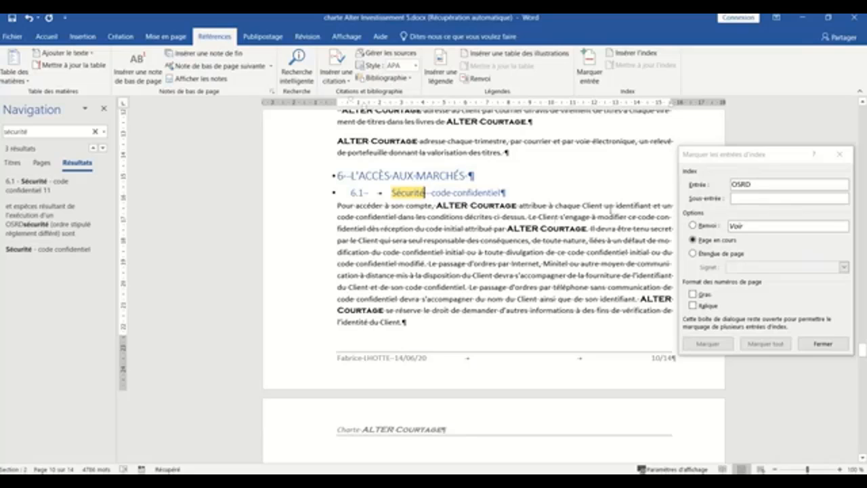
click(750, 185)
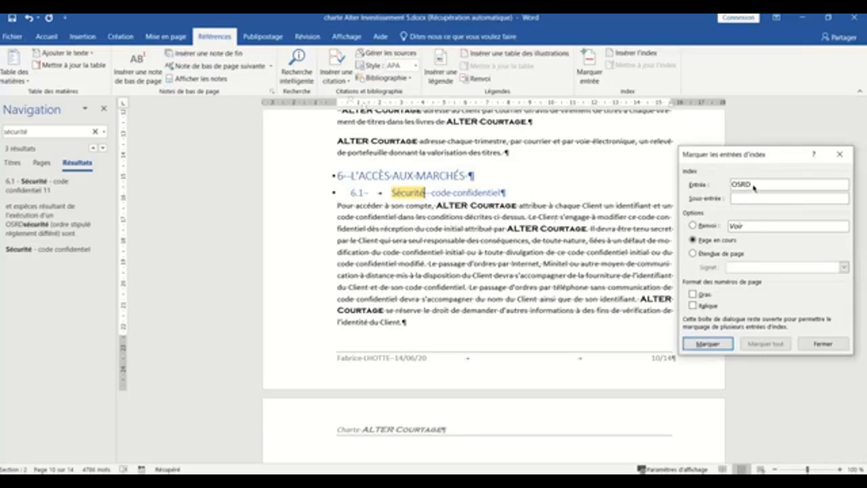
text(Compte)
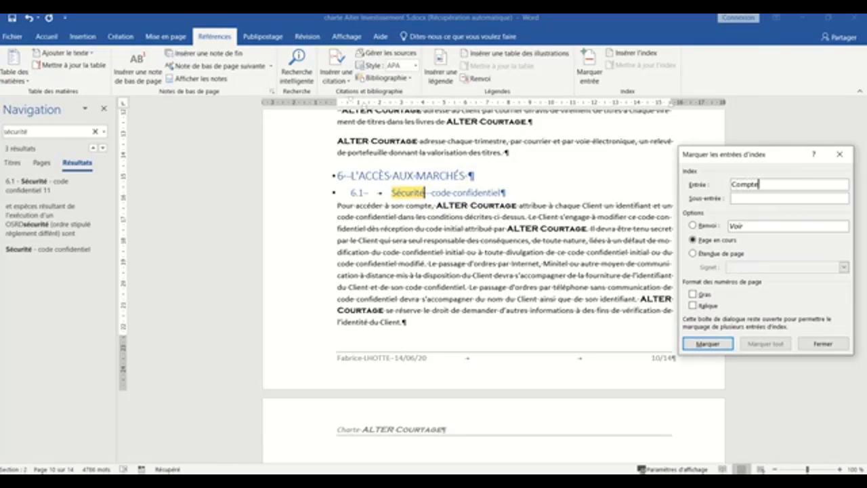
click(752, 197)
text(Sécurité)
click(718, 344)
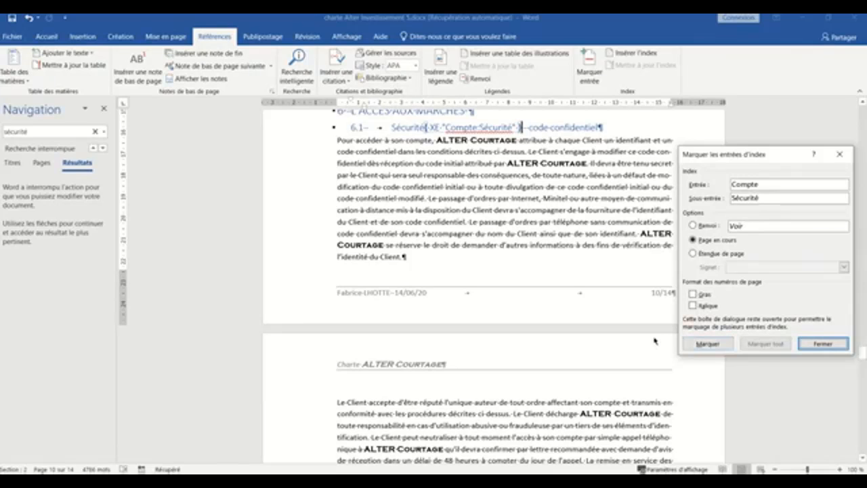
Step: Mark an index entry after "Durée" in the section 9.1 heading with main entry "Convention" and subentry "Durée"
scroll(478, 308, down, 4)
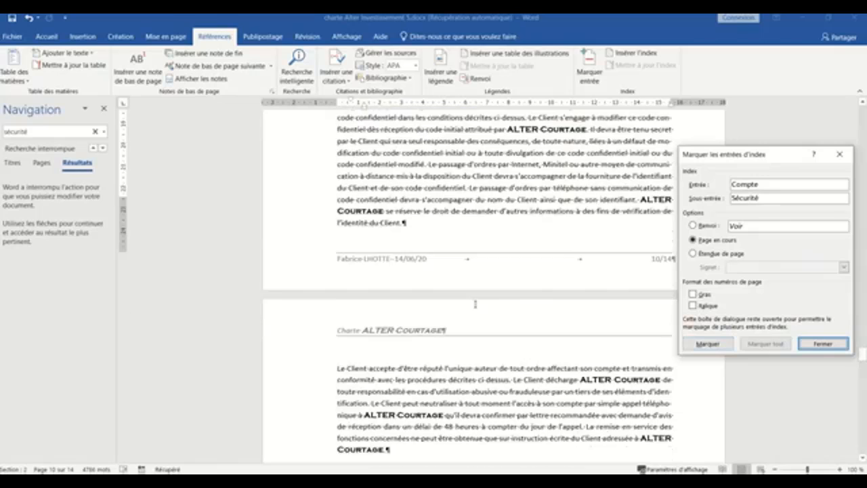
scroll(478, 306, down, 6)
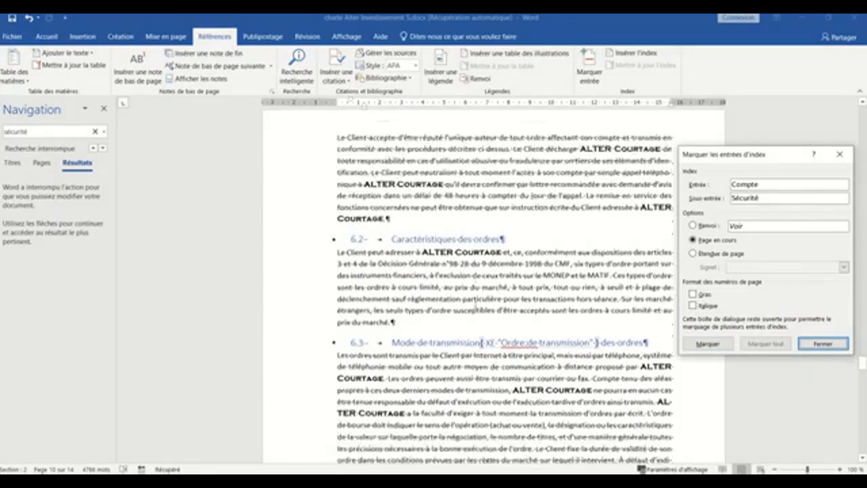
scroll(478, 306, down, 20)
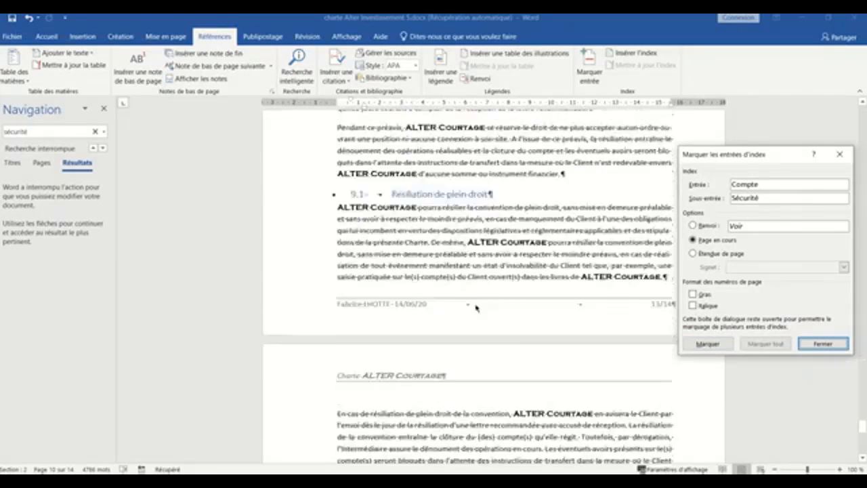
scroll(476, 308, up, 6)
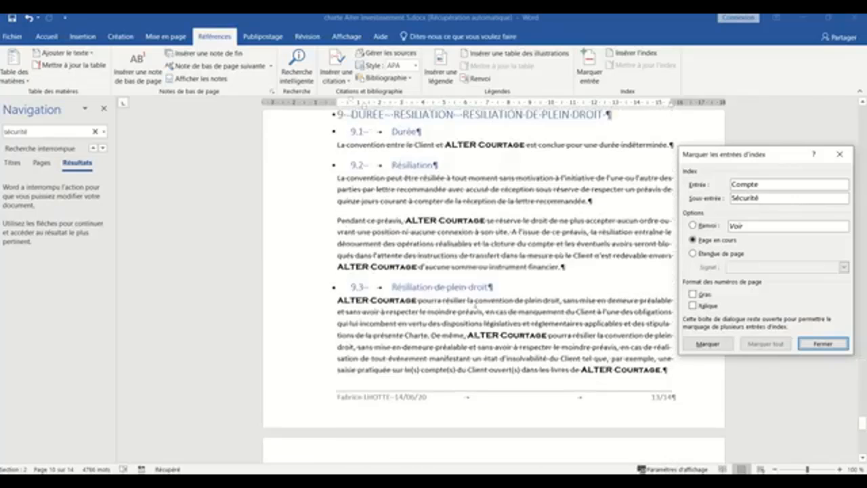
scroll(476, 303, up, 1)
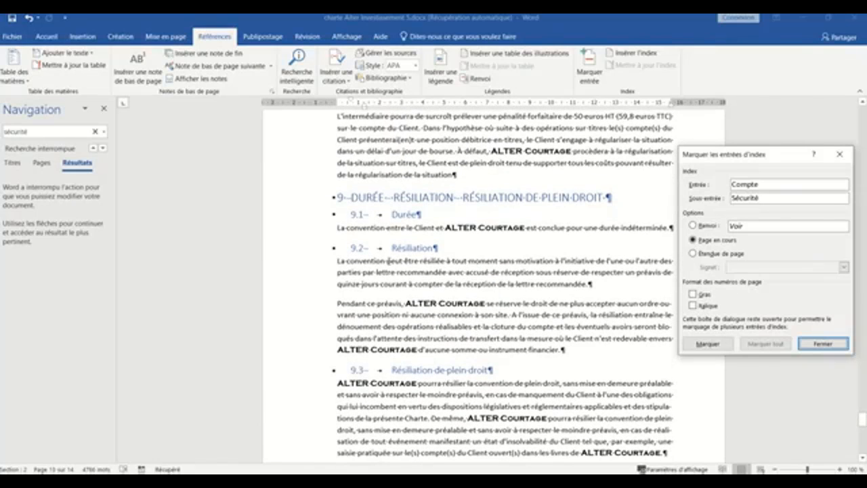
click(344, 214)
click(418, 214)
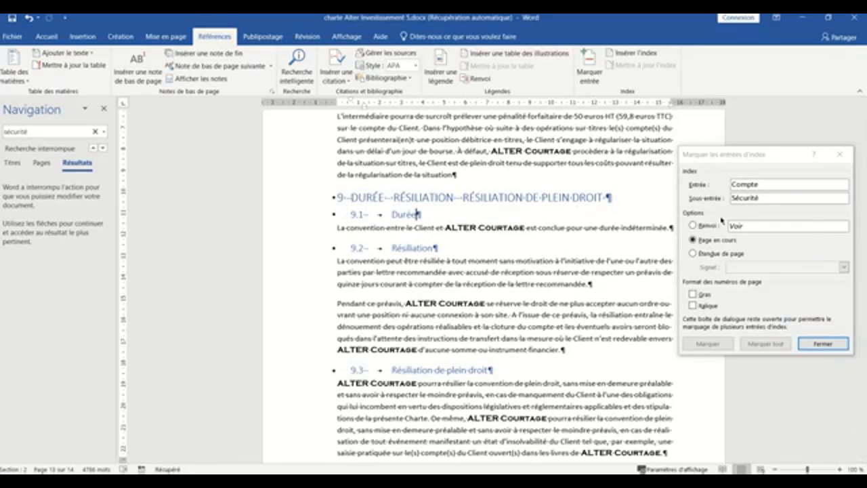
click(764, 180)
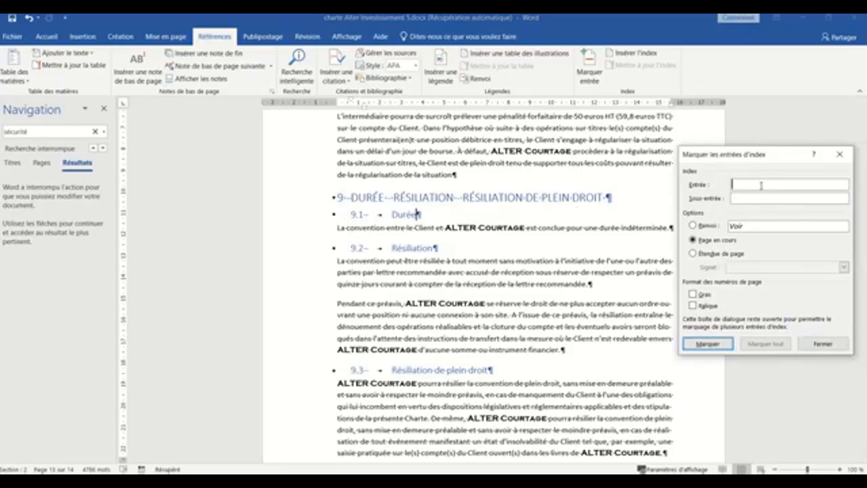
text(Convention)
click(760, 199)
text(Durée)
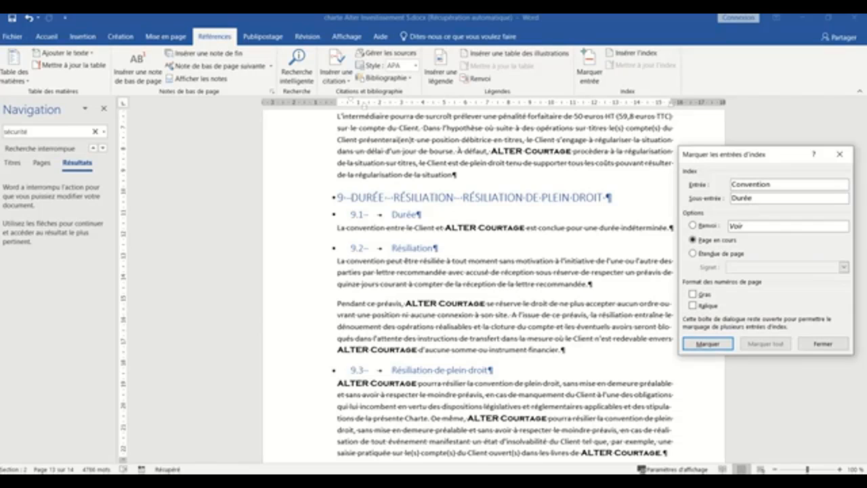
click(707, 344)
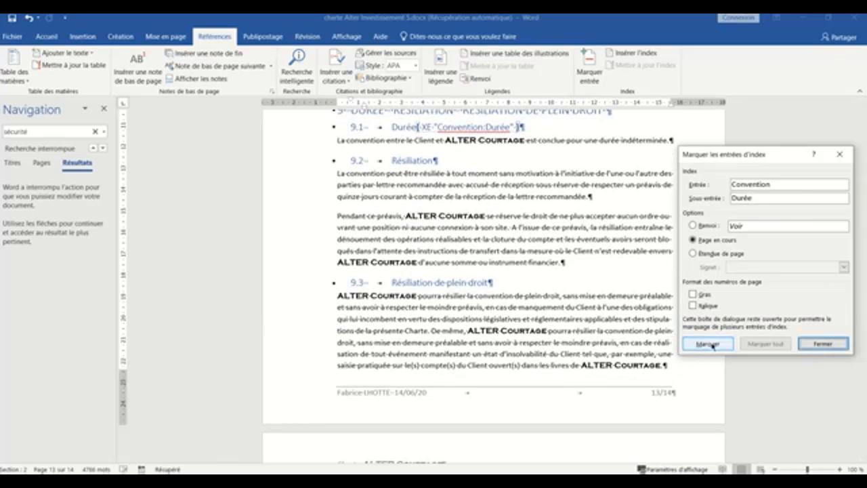
Step: Mark an index entry in the section 9 main heading with main entry "Convention" and subentry "résiliation"
mouse_move(261, 24)
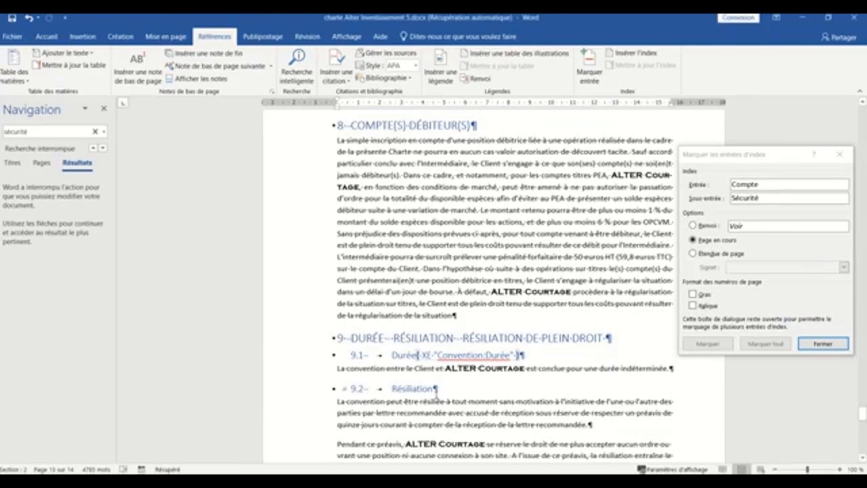
click(761, 184)
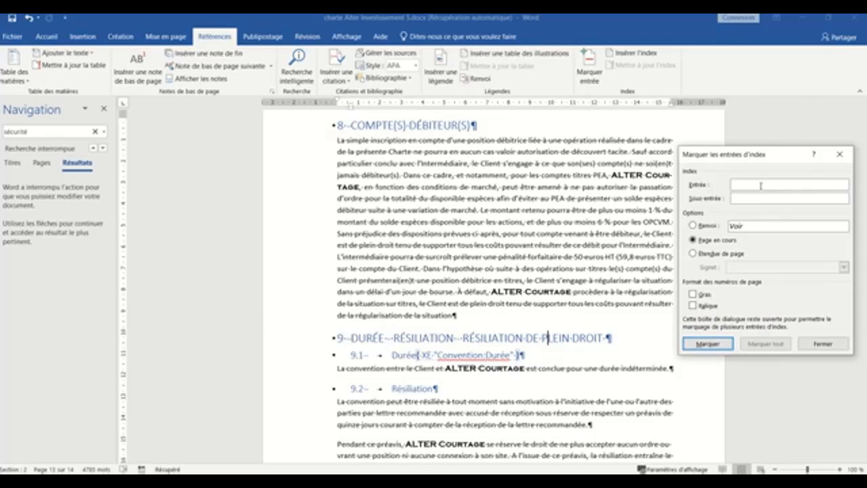
text(Convention)
click(751, 198)
text(résiliation)
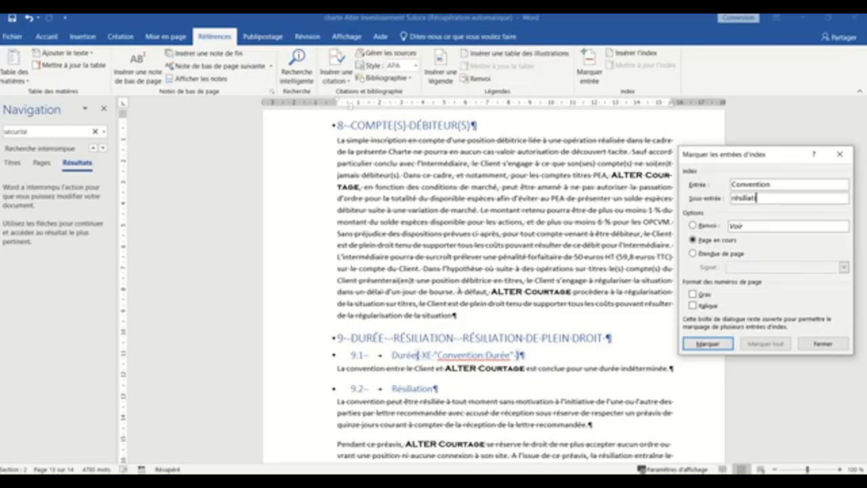
click(725, 342)
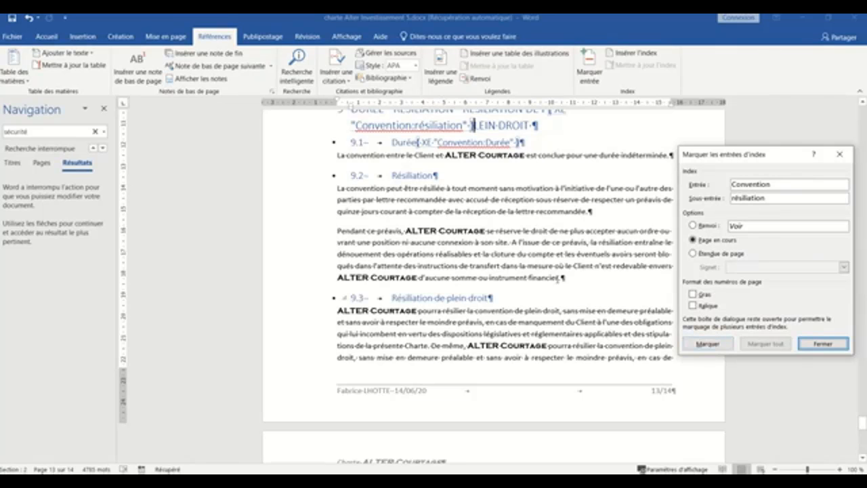
Step: Delete the misplaced "Convention:résiliation" index field from the section 9 main heading
click(513, 249)
scroll(512, 249, up, 2)
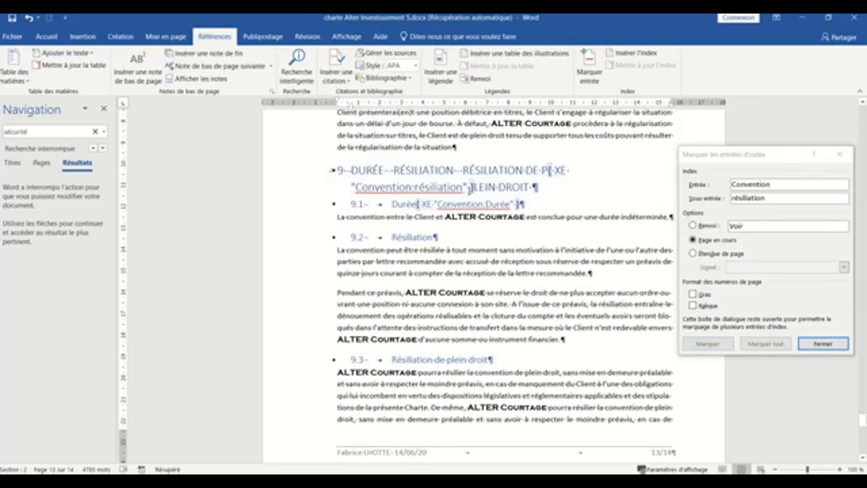
drag(473, 190, 470, 193)
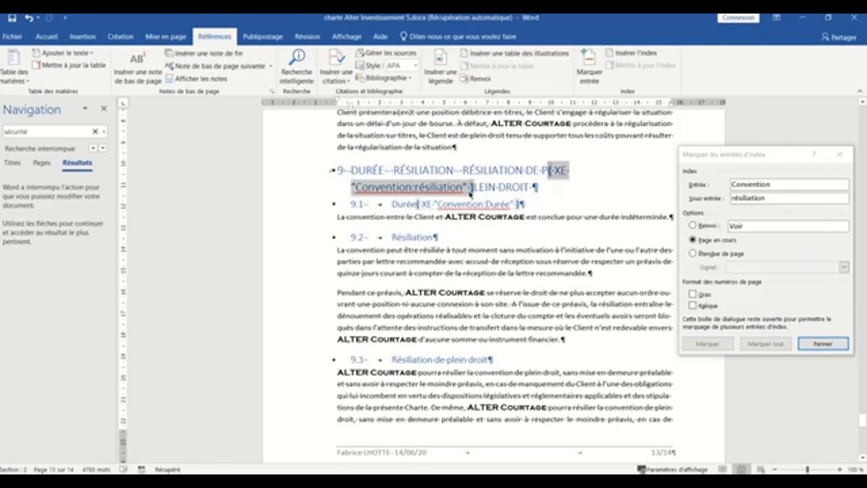
key(Delete)
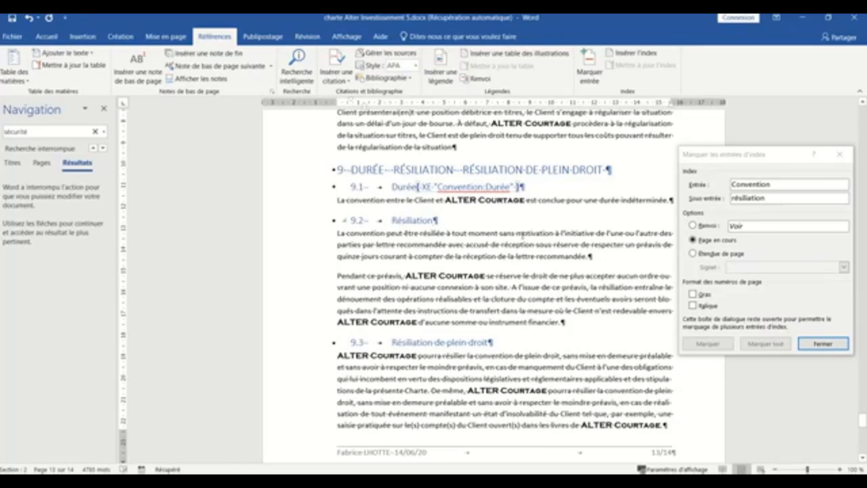
Step: Mark an index entry after "Résiliation" in the section 9.2 heading with main entry "Convention" and subentry "Durée"
click(710, 344)
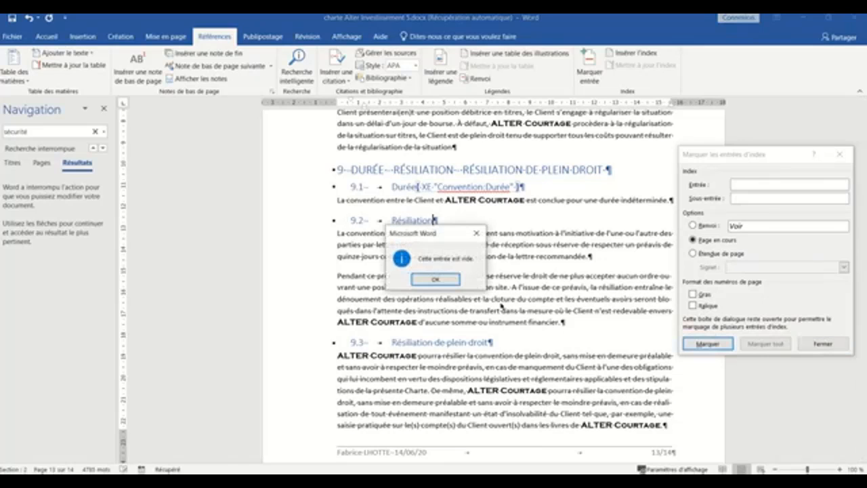
click(453, 283)
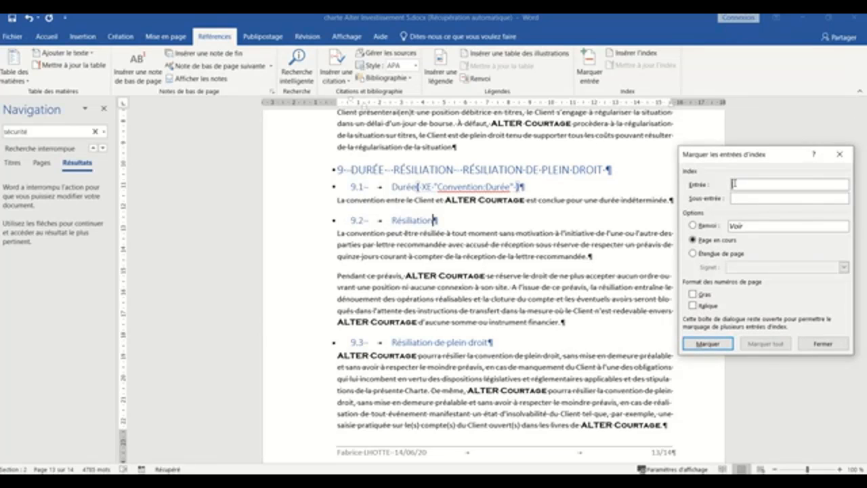
text(Convention)
click(745, 200)
text(Durée)
click(707, 344)
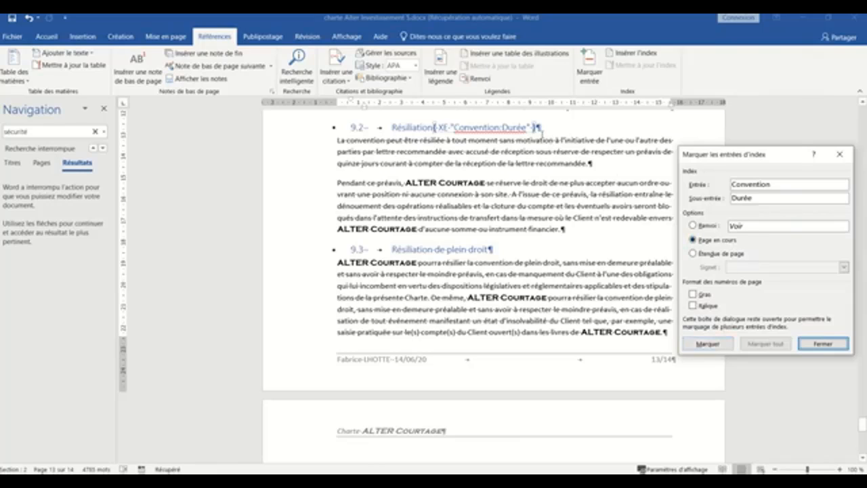
Step: Delete the incorrect "Convention:Durée" index field from the section 9.2 heading
click(539, 128)
drag(539, 127, 475, 132)
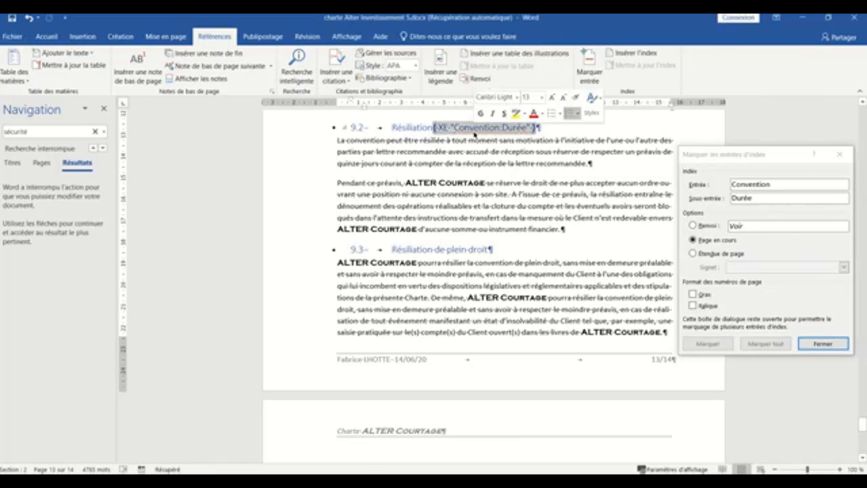
key(Delete)
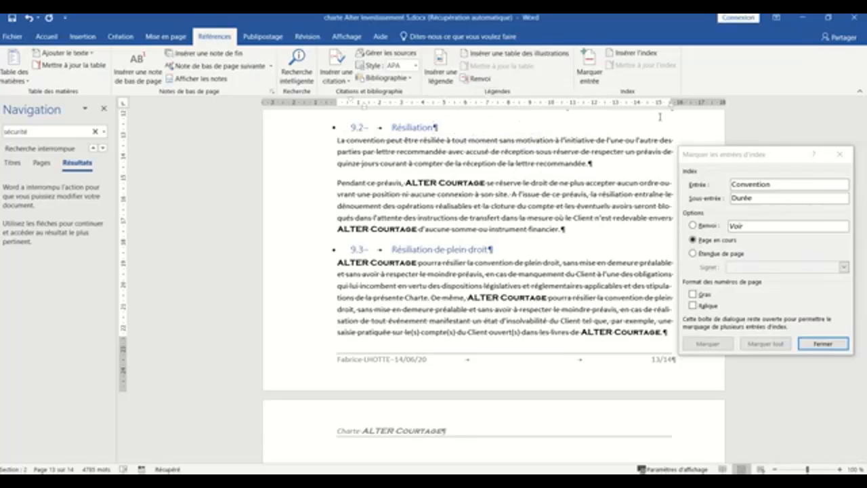
Step: Mark an index entry after "Résiliation" in the section 9.2 heading with main entry "Convention" and subentry "réiliation", and finish marking entries
click(751, 186)
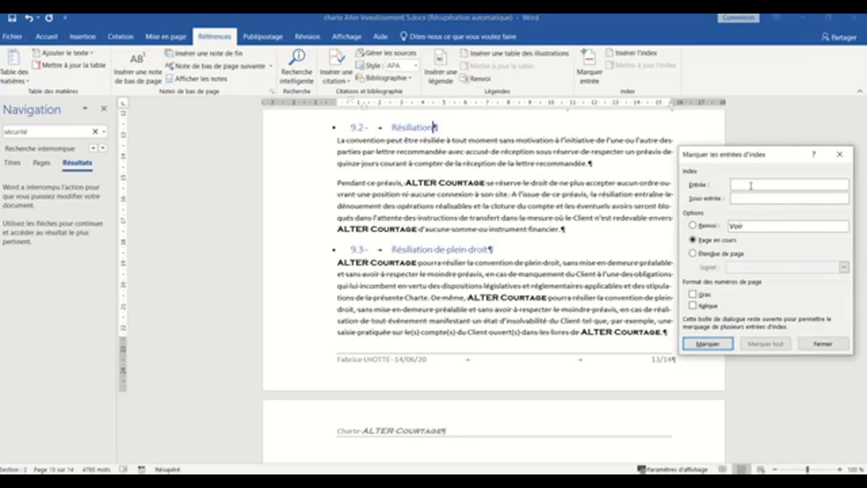
right_click(752, 187)
click(738, 185)
text(Convention)
click(745, 199)
text(nisiliation)
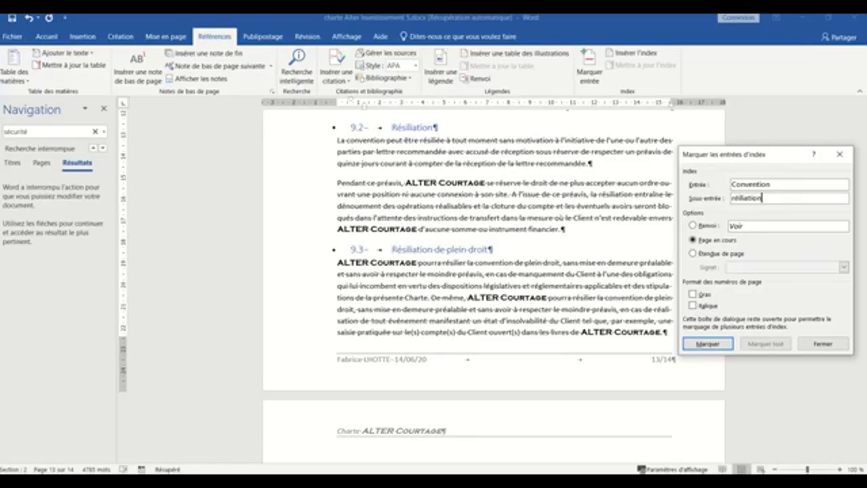
click(707, 344)
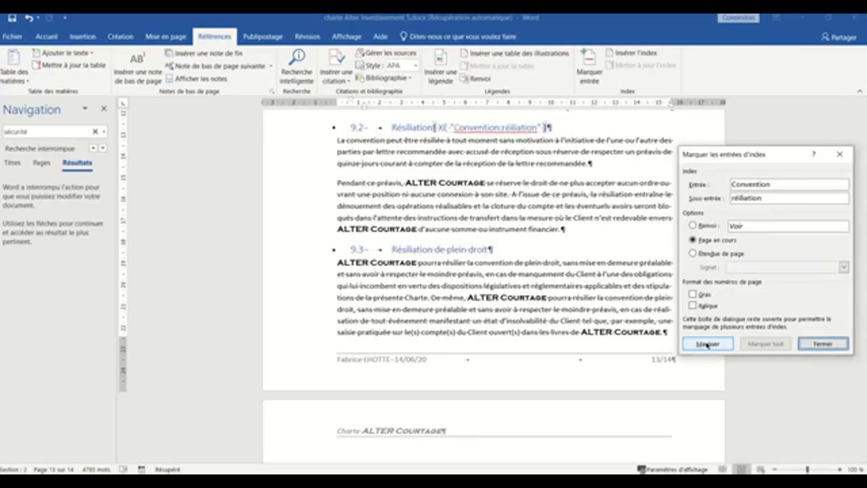
mouse_move(498, 27)
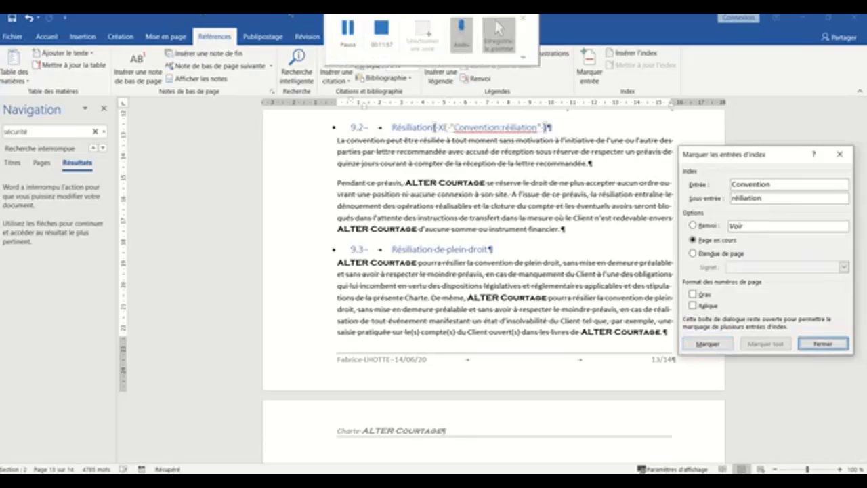
click(391, 274)
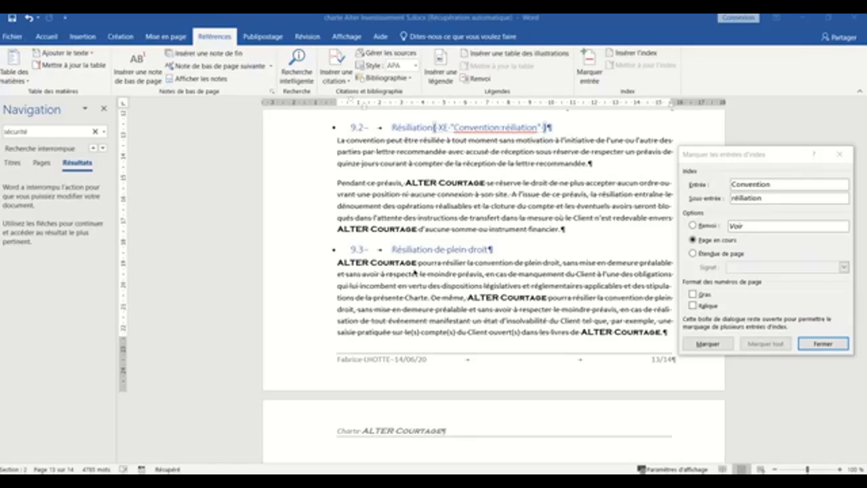
click(821, 343)
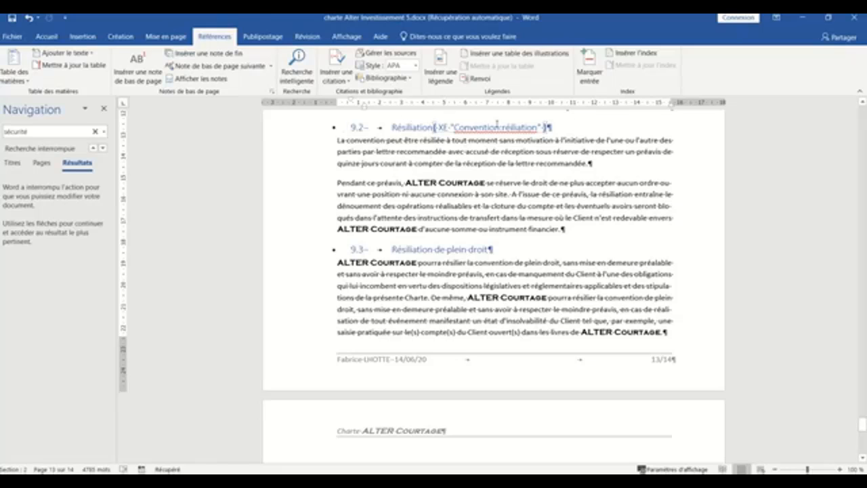
Step: Hide the formatting marks and index field codes, and close the Navigation pane
click(49, 38)
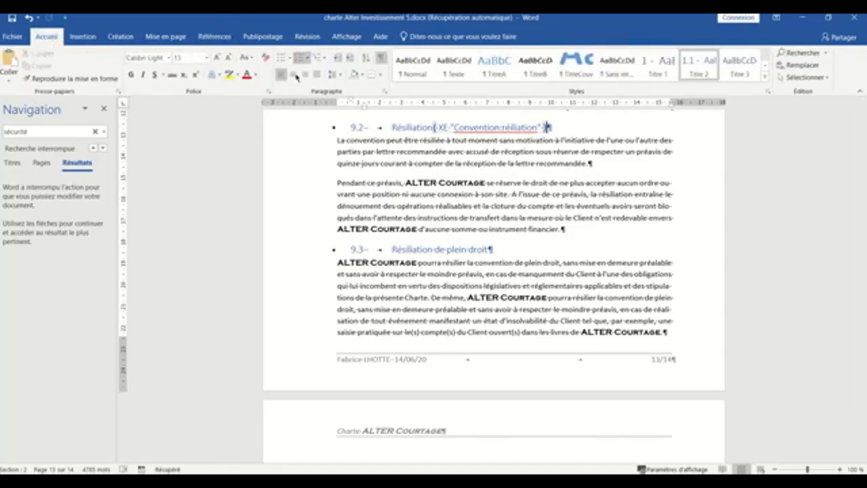
click(381, 60)
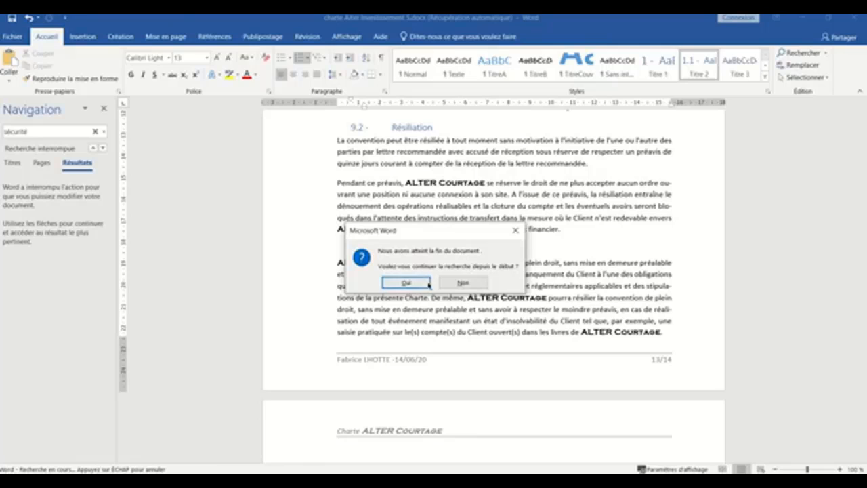
click(516, 230)
click(407, 283)
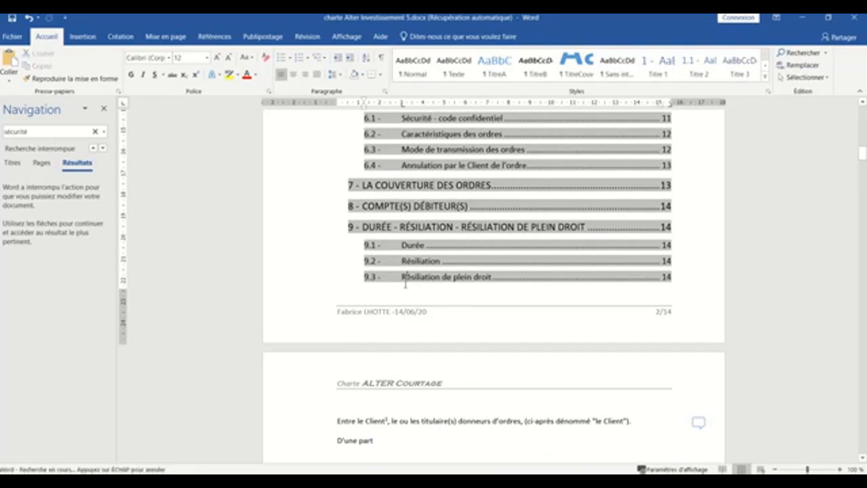
click(426, 290)
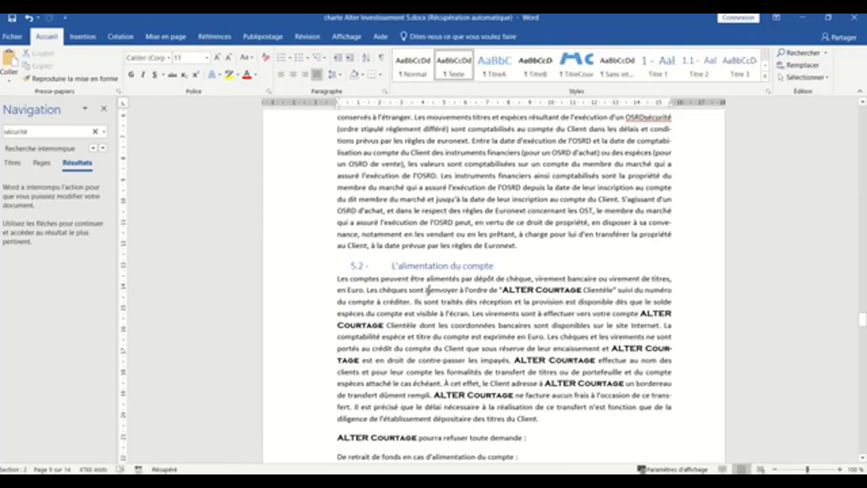
click(103, 109)
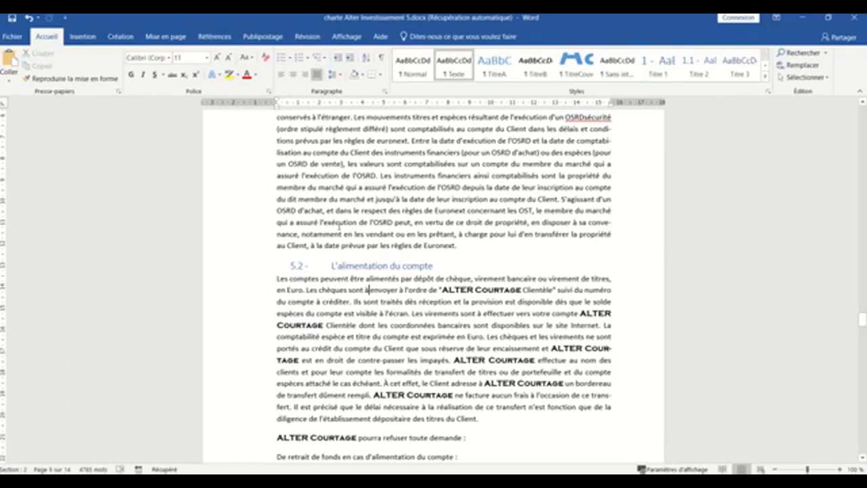
Step: Place the insertion point at the very end of the charter, below its last paragraph
key(shift+F4)
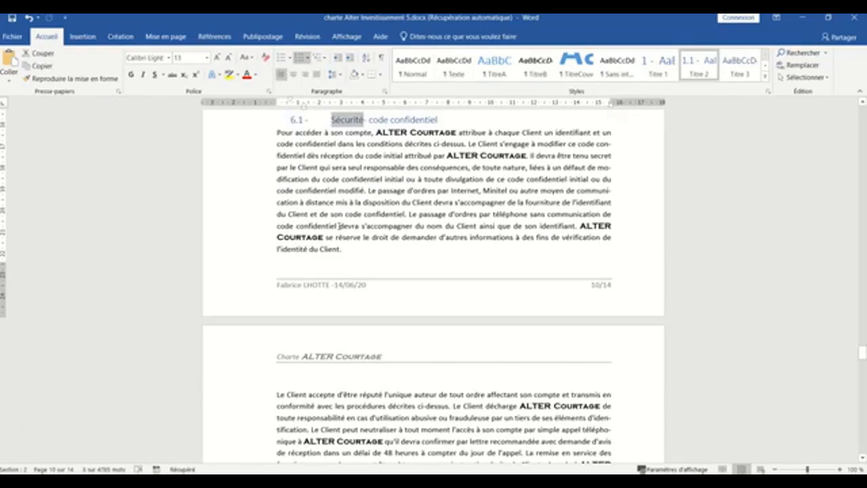
scroll(339, 225, down, 5)
click(339, 224)
scroll(340, 225, down, 20)
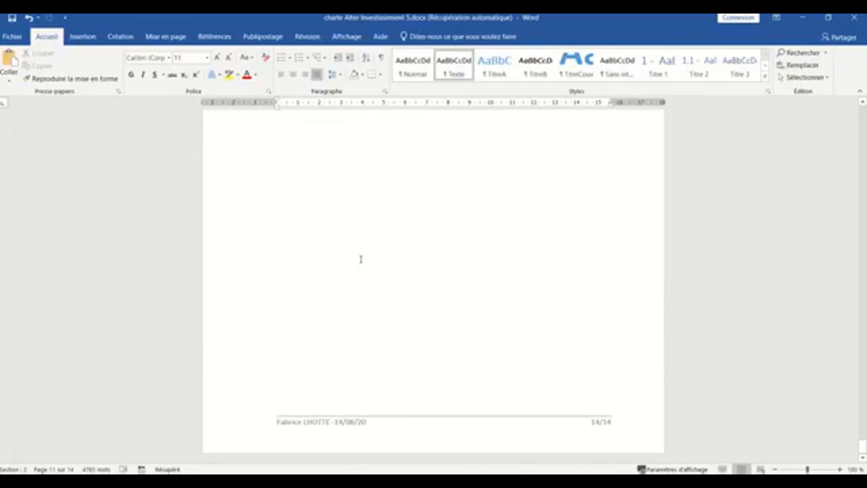
key(ctrl+End)
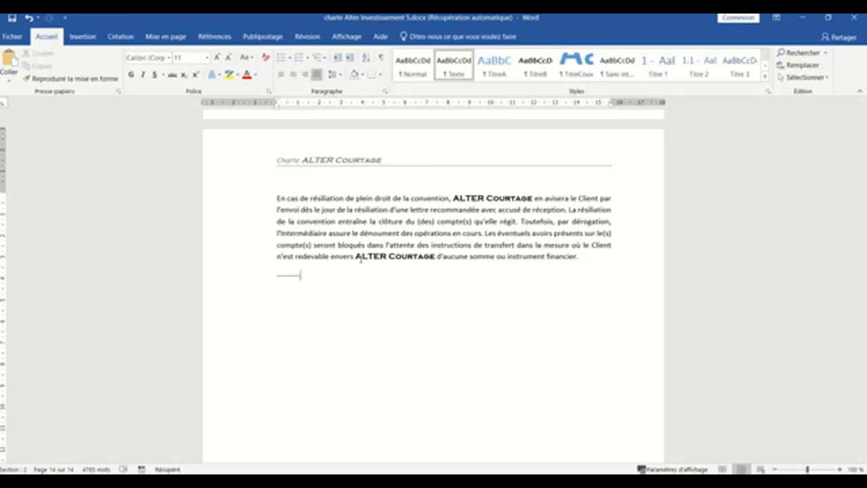
Step: Delete the short dash line below the charter's last paragraph and insert a page break there
key(BackSpace)
key(BackSpace)
key(BackSpace)
key(BackSpace)
key(BackSpace)
key(BackSpace)
scroll(361, 259, down, 5)
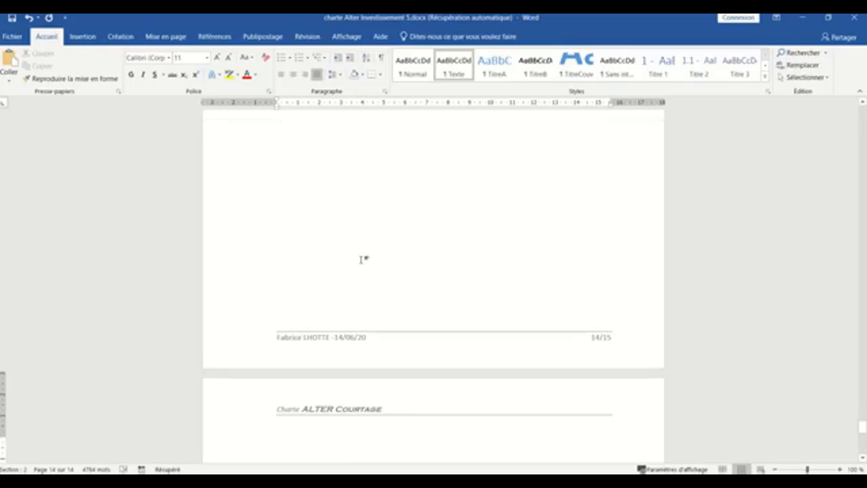
key(ctrl+Return)
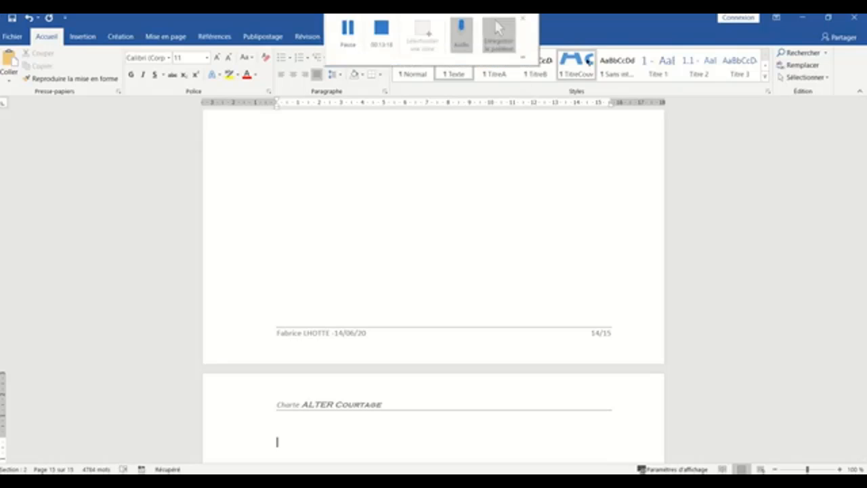
Step: Enter the title "Index" on the new last page and start an empty paragraph below it
mouse_move(303, 16)
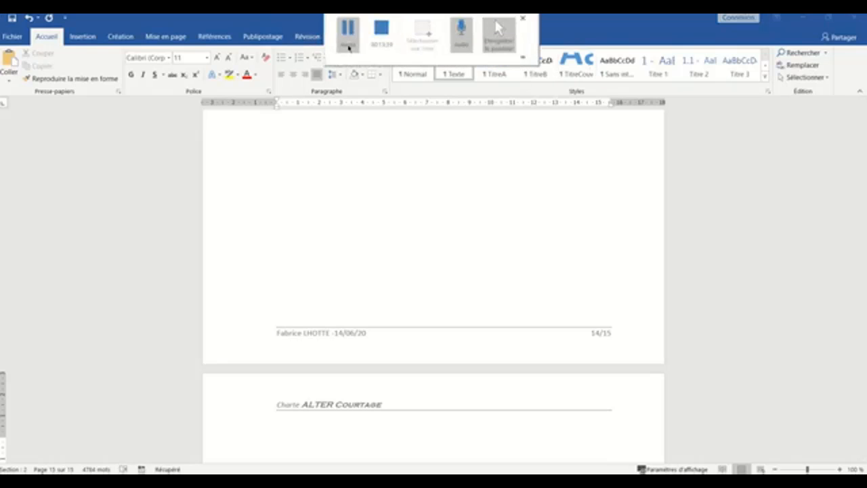
click(310, 439)
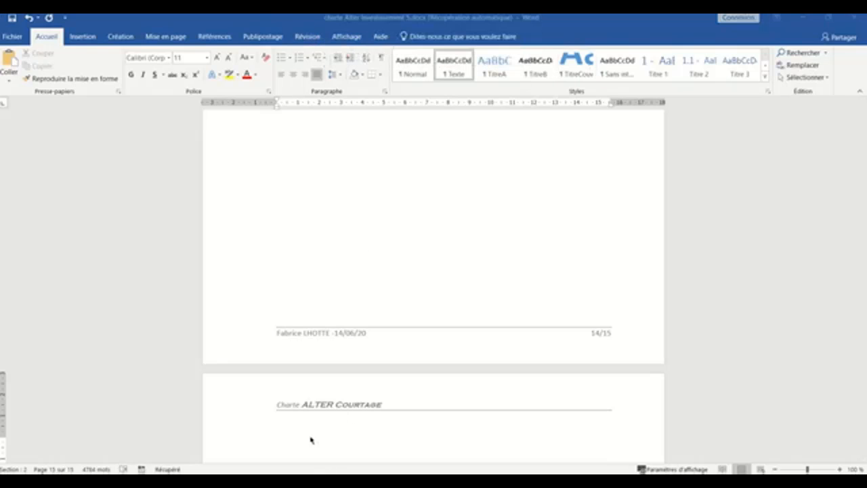
text(Index)
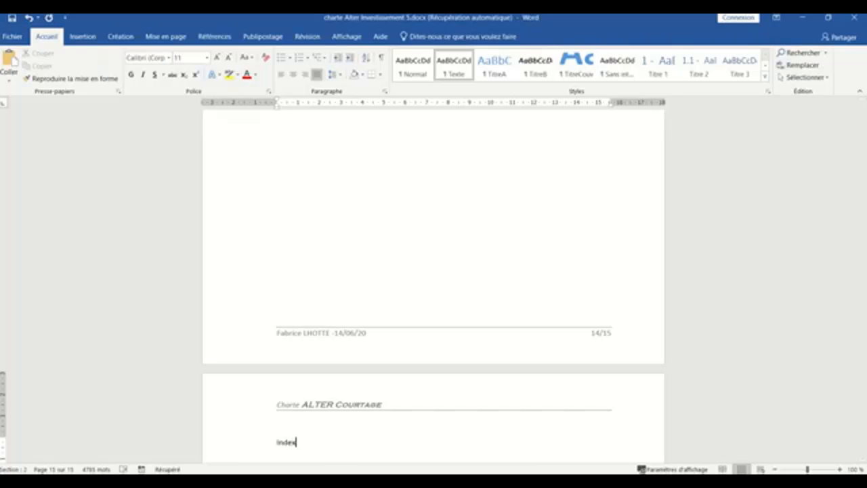
key(Return)
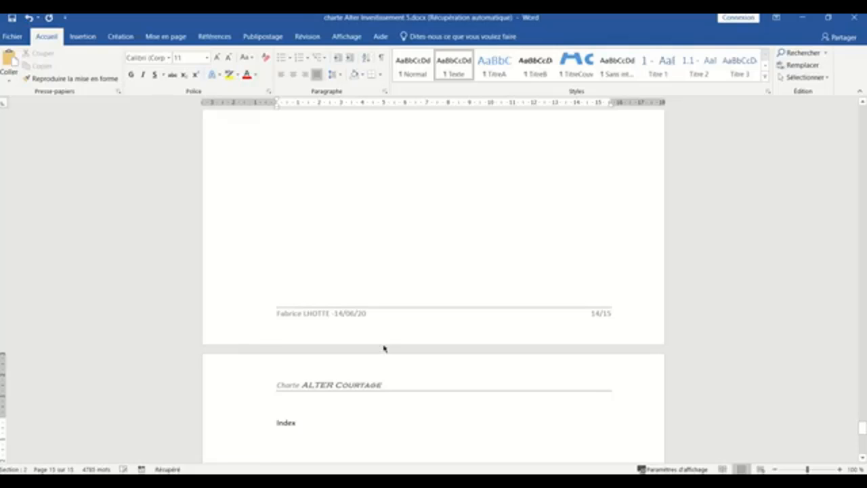
click(214, 37)
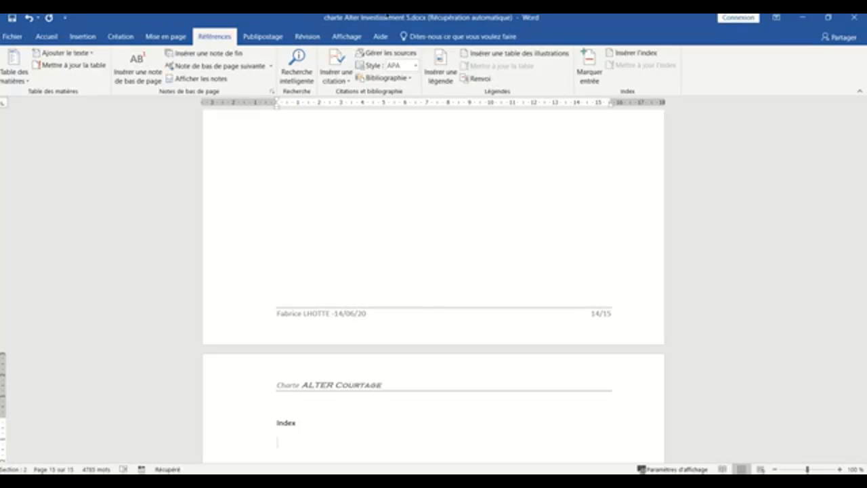
mouse_move(498, 27)
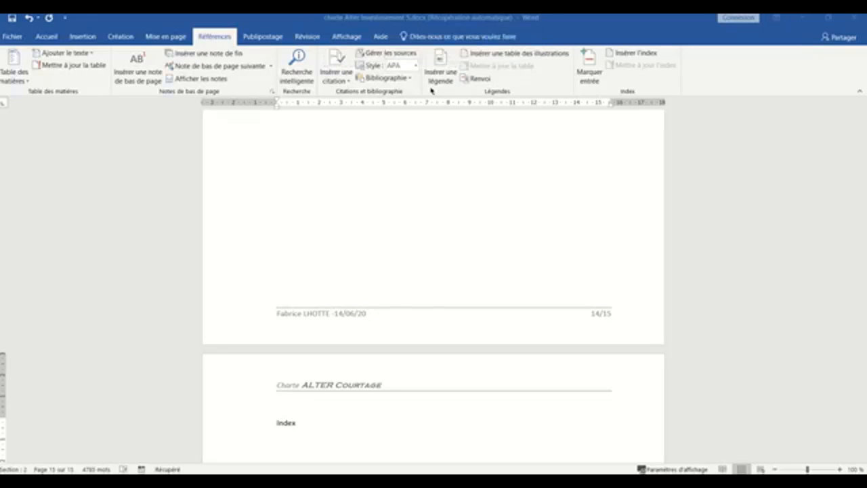
click(483, 55)
click(484, 54)
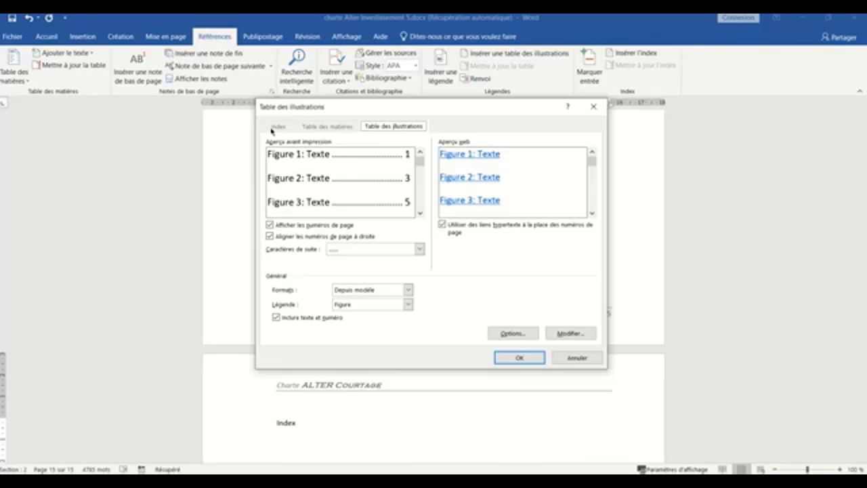
click(574, 357)
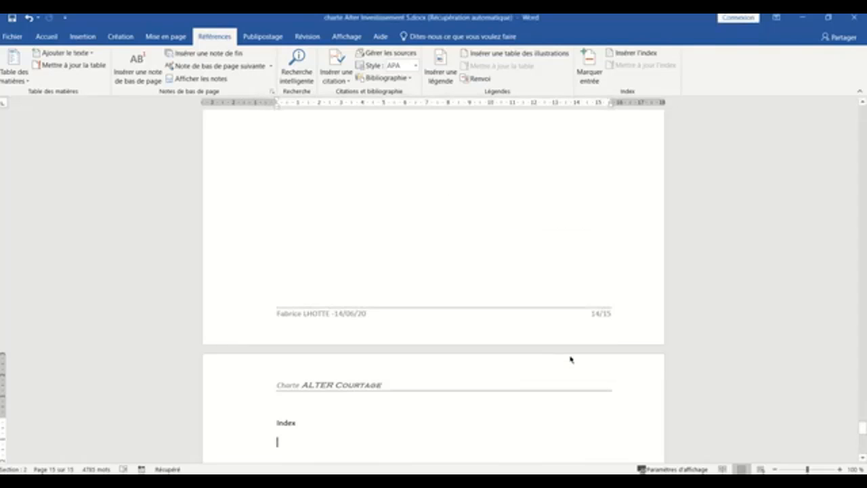
Step: Insert the index below the "Index" title with right-aligned page numbers and the "Depuis modèle" format
mouse_move(346, 20)
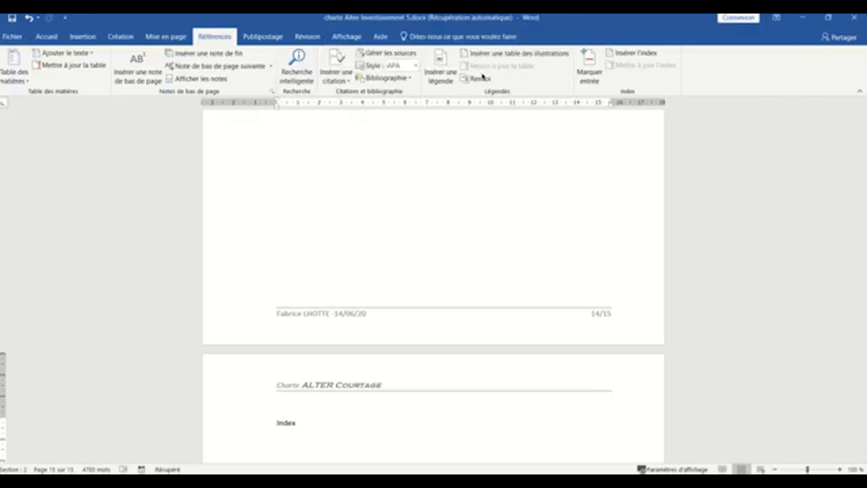
click(619, 57)
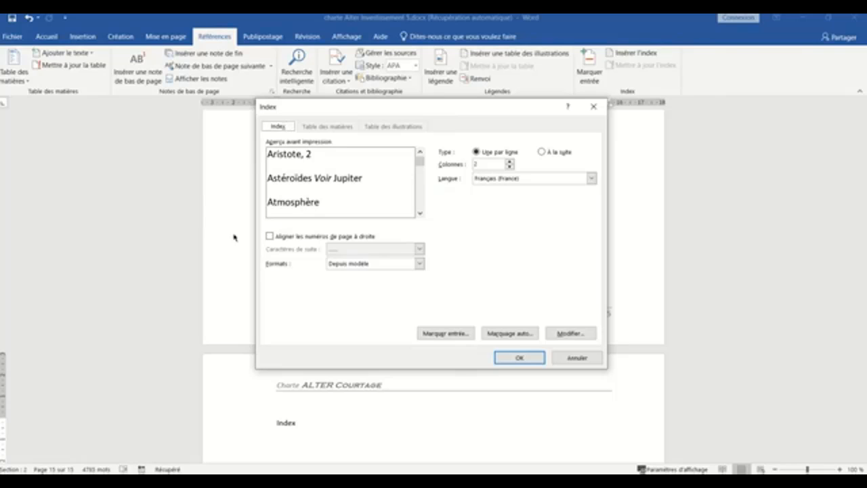
click(270, 237)
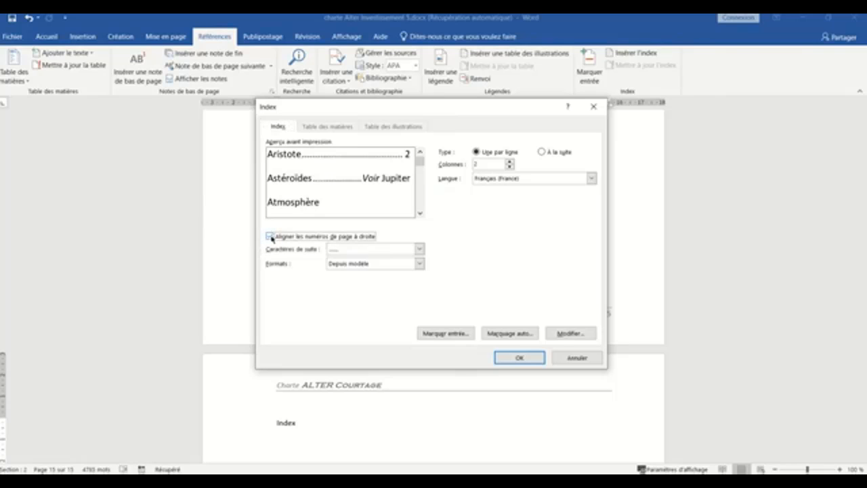
click(419, 265)
click(419, 264)
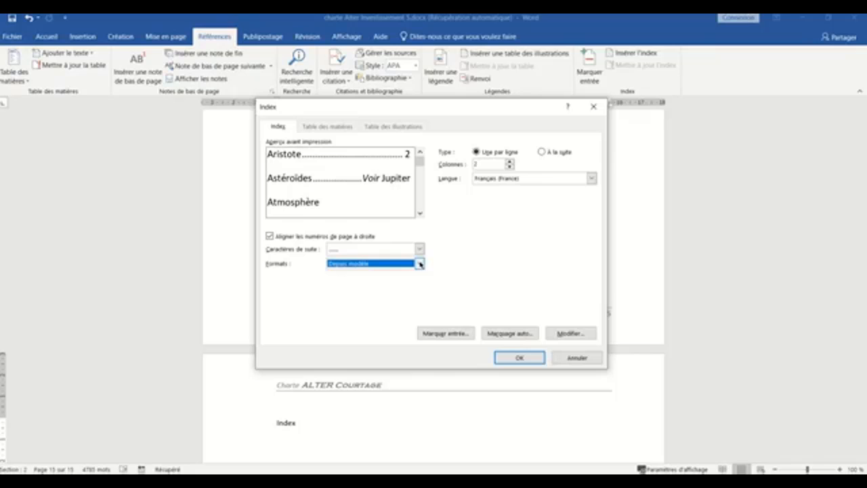
click(519, 357)
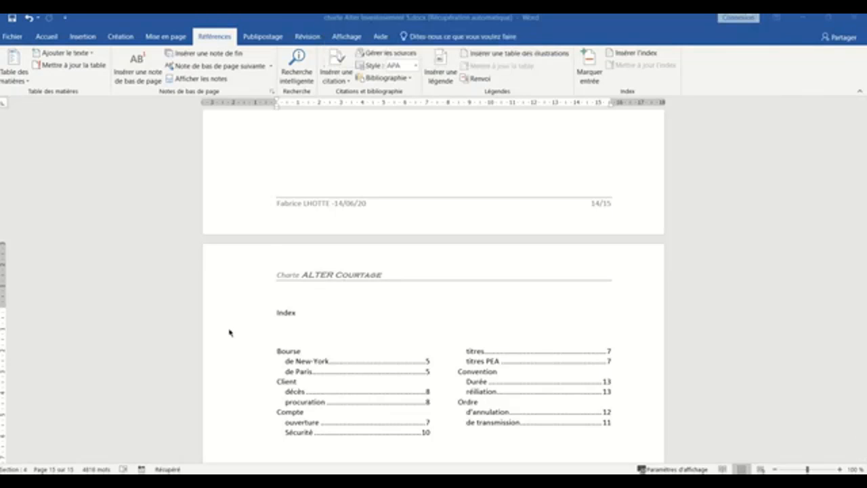
Step: Format the "Index" title at 26 pt, bold and centred
click(278, 314)
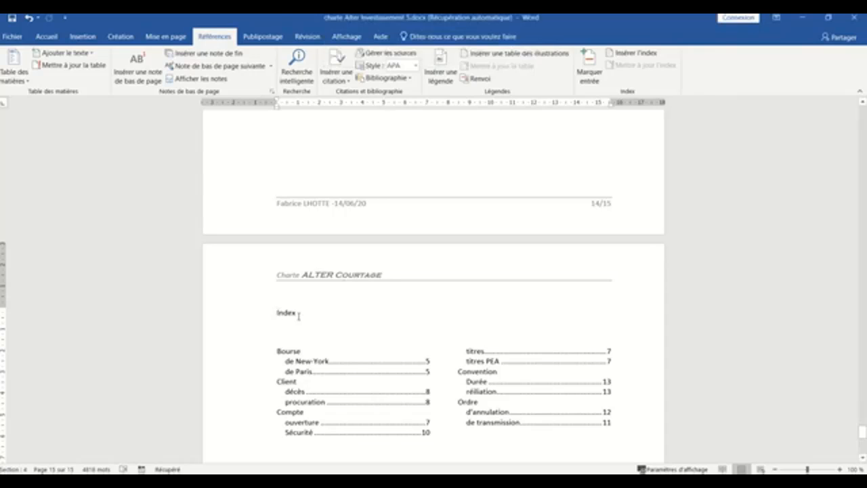
drag(298, 315, 267, 317)
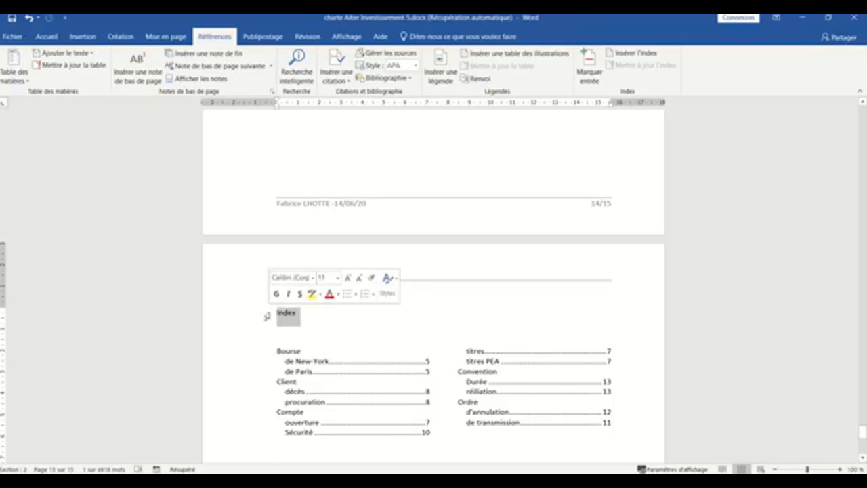
click(57, 38)
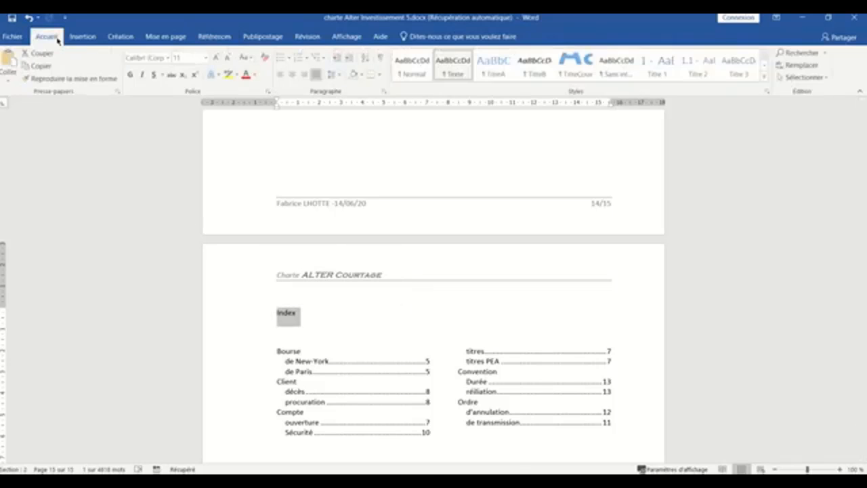
click(207, 57)
click(193, 190)
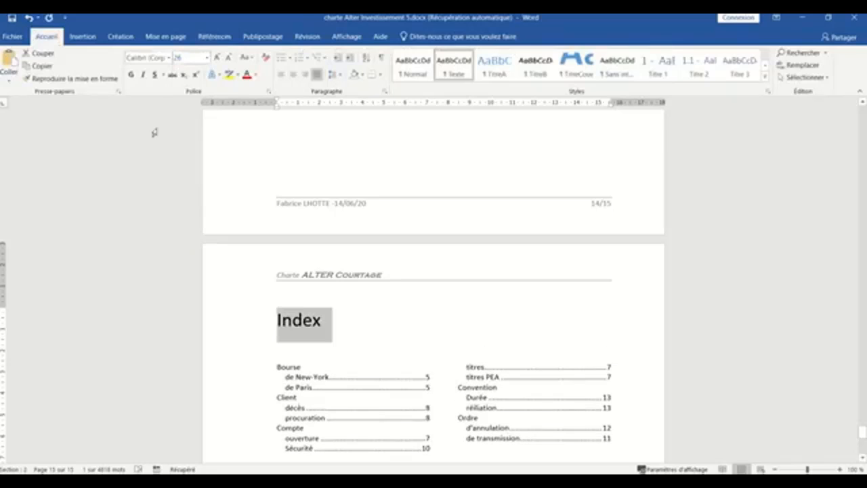
click(131, 74)
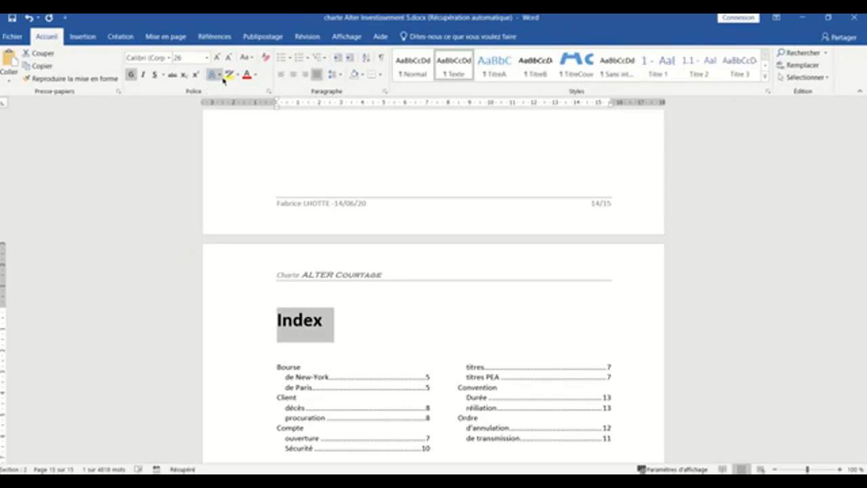
click(293, 75)
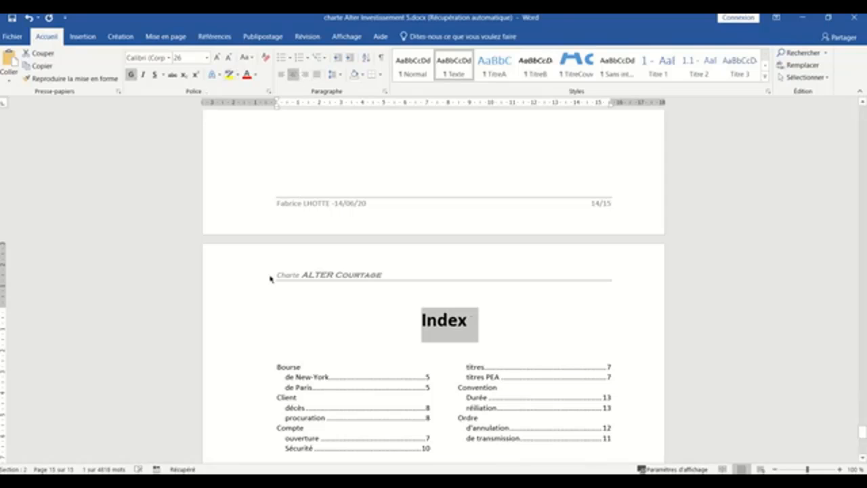
click(282, 295)
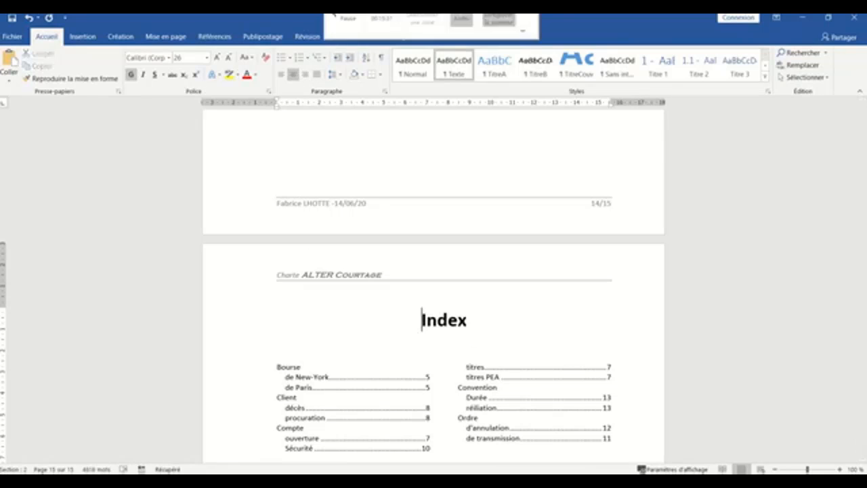
click(381, 31)
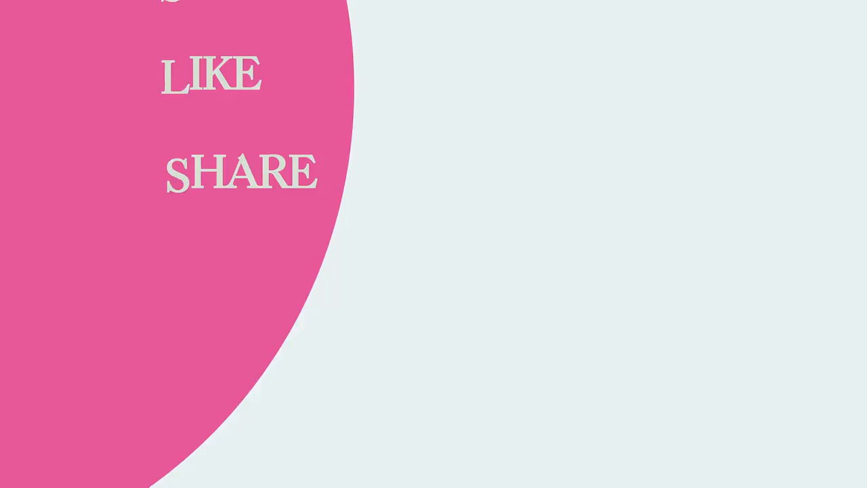